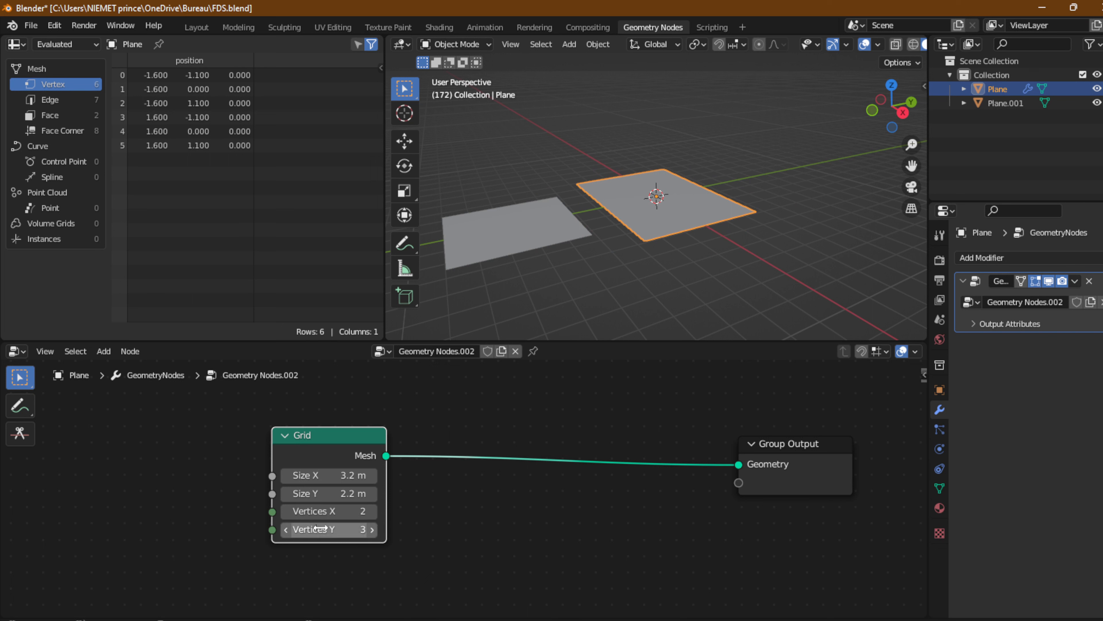
# Set the Grid node's Vertices X and Vertices Y to 0
pyautogui.moveTo(321, 528)
pyautogui.mouseDown()
pyautogui.moveTo(343, 529)
pyautogui.moveTo(321, 528)
pyautogui.mouseUp()
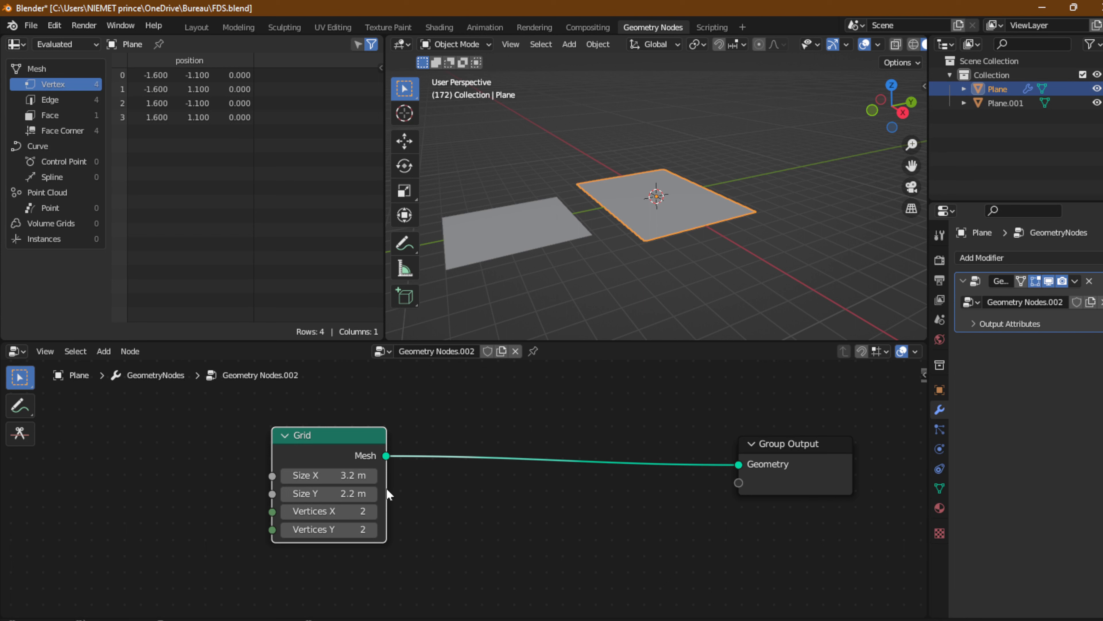
pyautogui.click(327, 511)
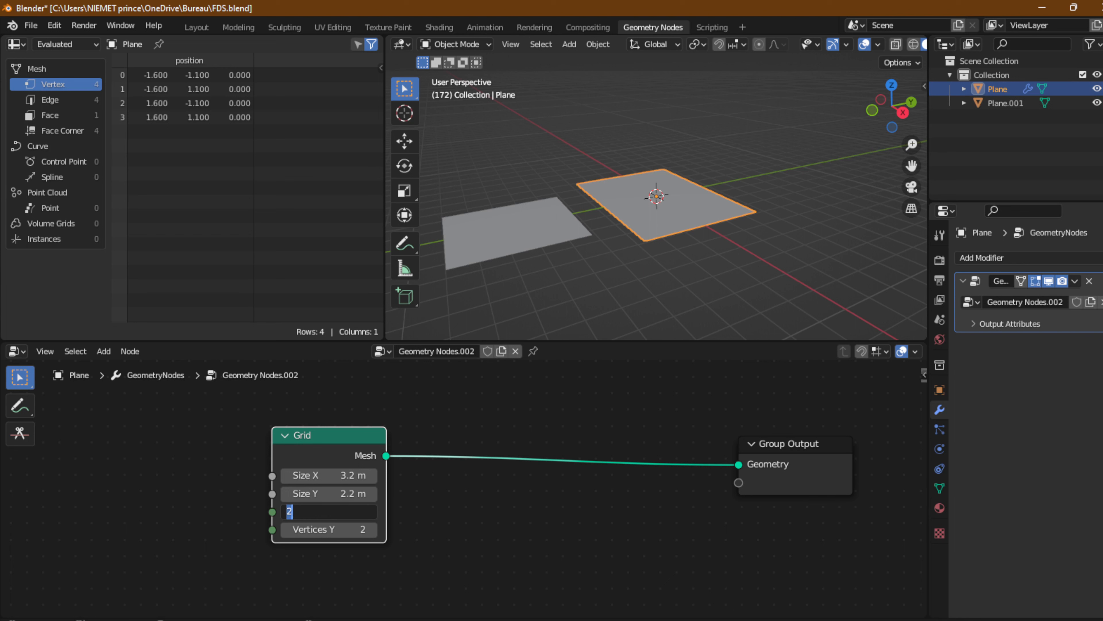
pyautogui.write('0')
pyautogui.click(319, 460)
pyautogui.click(329, 529)
pyautogui.write('0')
pyautogui.press('Return')
# In the maximized node editor, move the Grid node farther from Group Output and set its Size X and Size Y to 0 m
pyautogui.hotkey('ctrl', 'space')
pyautogui.moveTo(402, 295); pyautogui.dragTo(153, 309)
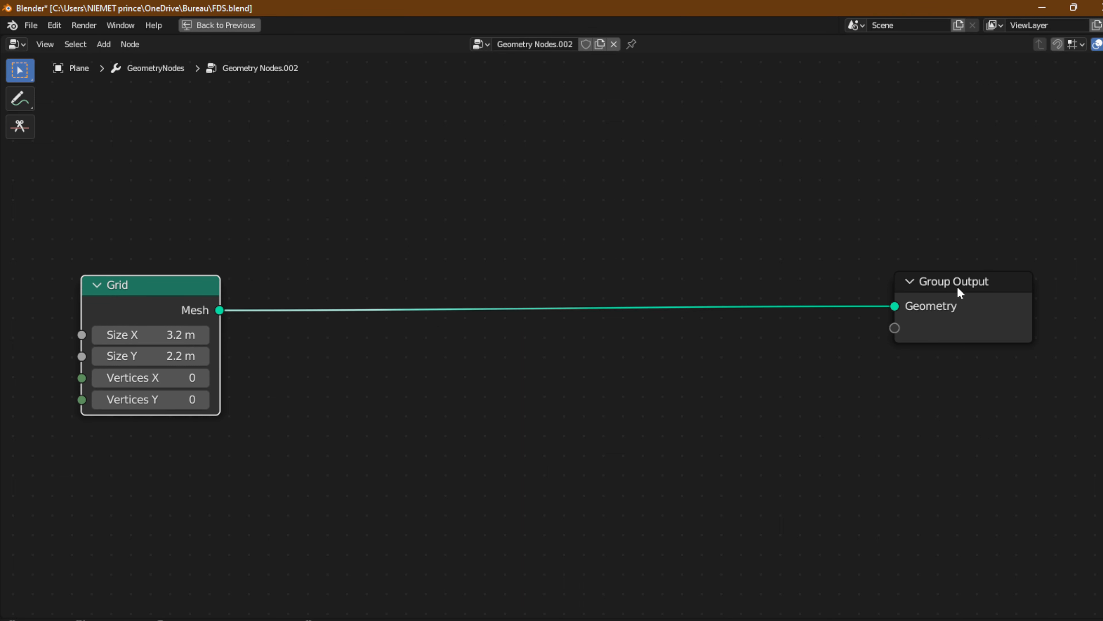
pyautogui.click(174, 335)
pyautogui.write('0')
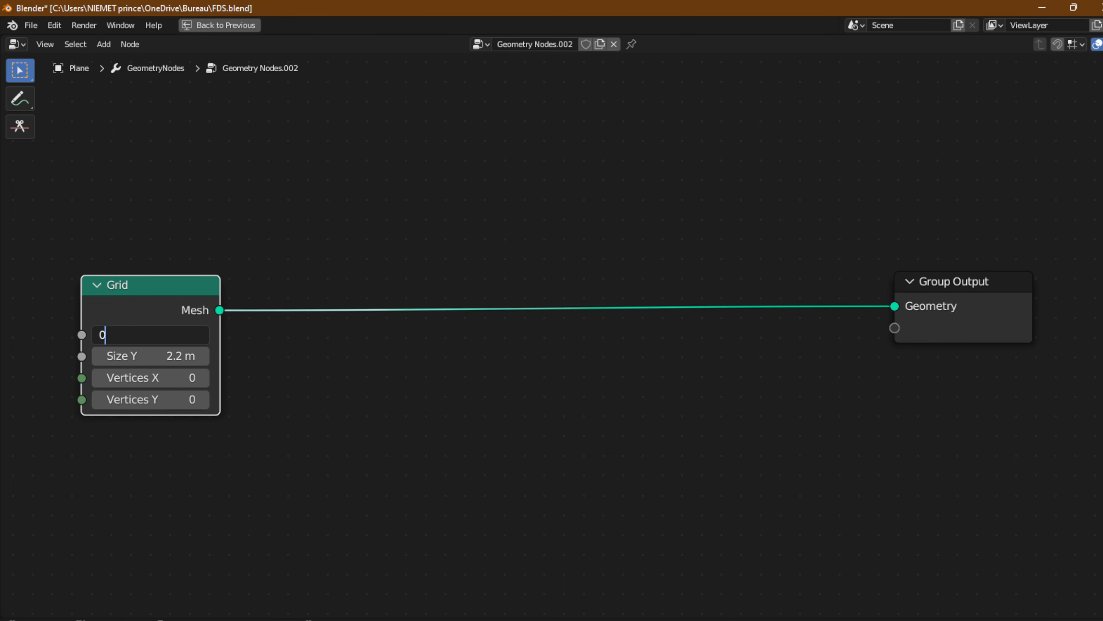
pyautogui.press('Tab')
pyautogui.write('0')
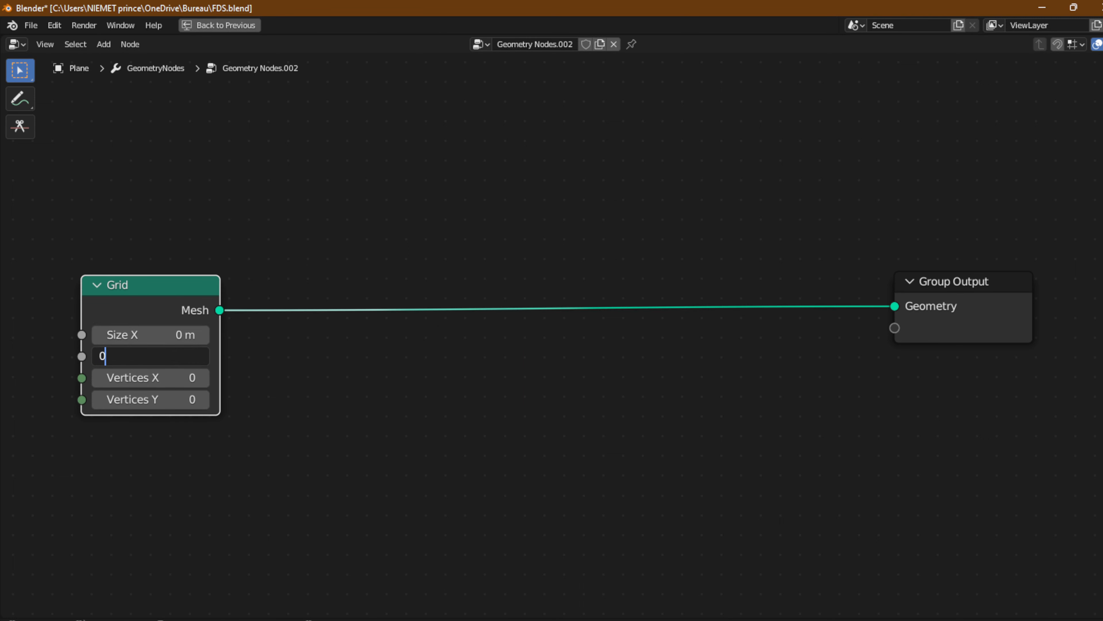
pyautogui.press('Return')
# Set the Grid node's Size X to 5 m and draw a straight horizontal annotation line above the nodes
pyautogui.click(174, 335)
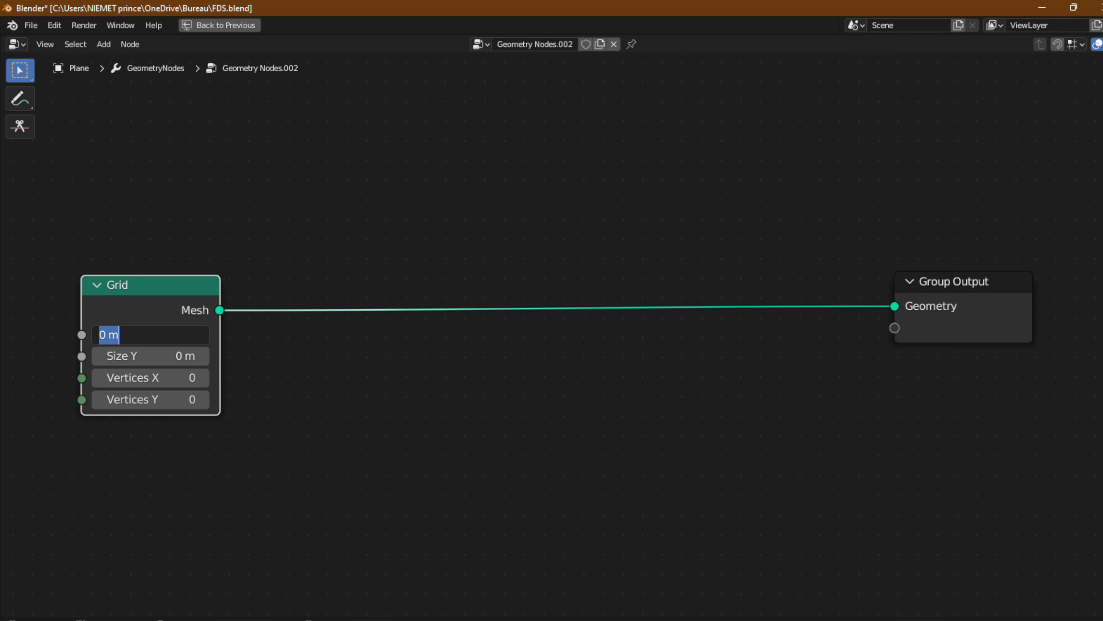
pyautogui.write('5')
pyautogui.press('Return')
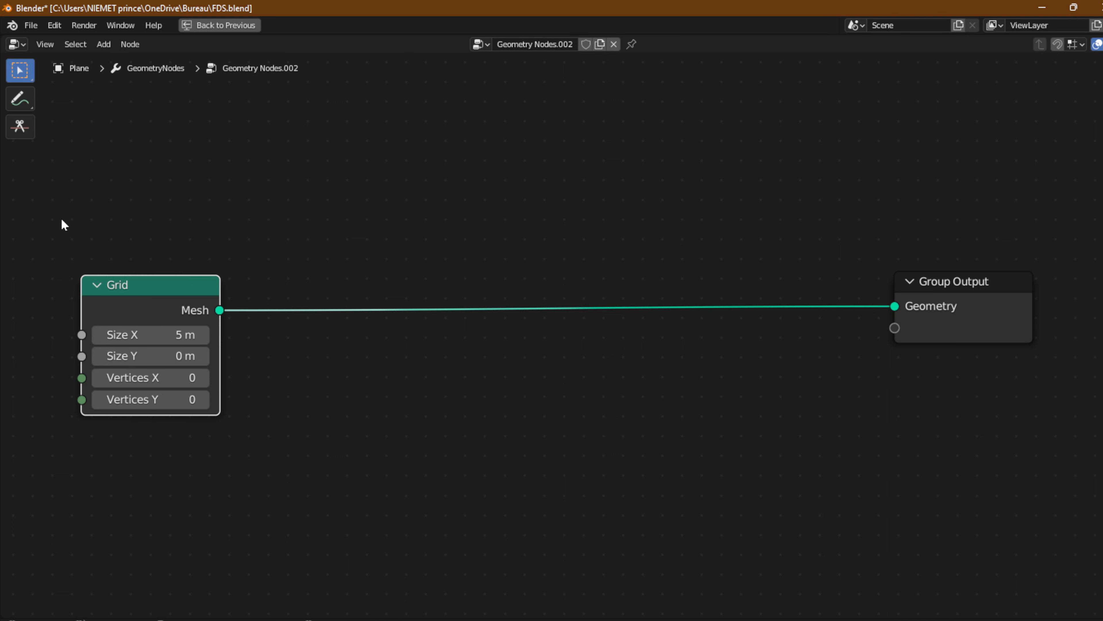
pyautogui.moveTo(19, 99); pyautogui.dragTo(66, 132)
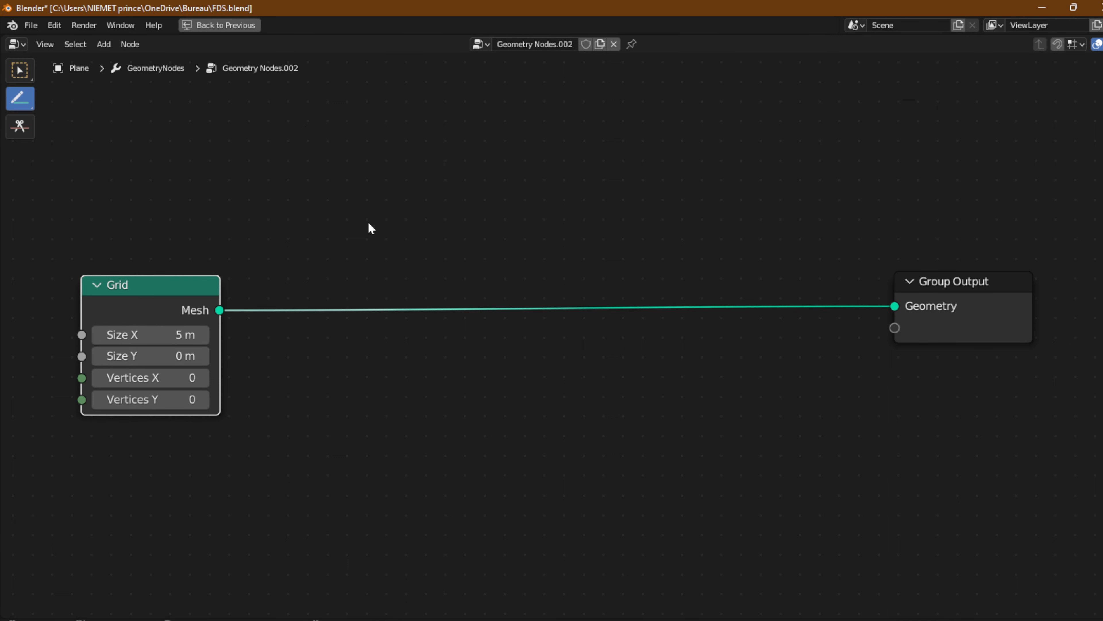
pyautogui.moveTo(306, 200); pyautogui.dragTo(761, 196)
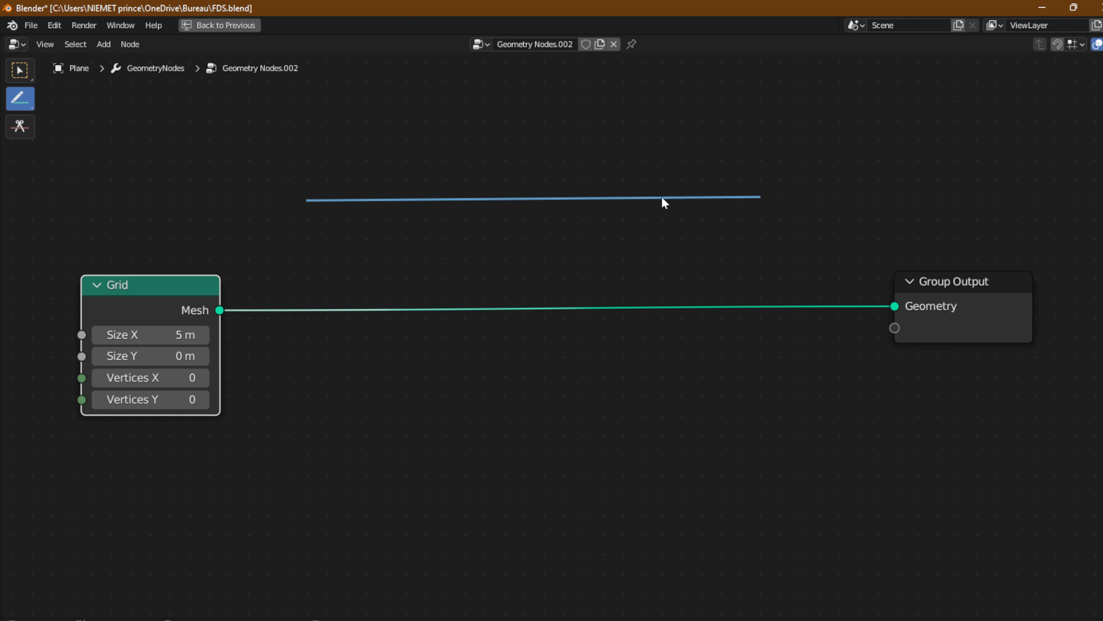
# Write a freehand annotation letter X beside the far end of the horizontal line
pyautogui.moveTo(20, 99); pyautogui.dragTo(66, 99)
pyautogui.moveTo(783, 140); pyautogui.dragTo(809, 156)
pyautogui.moveTo(827, 138); pyautogui.dragTo(796, 187)
pyautogui.moveTo(802, 145); pyautogui.dragTo(840, 172)
pyautogui.moveTo(788, 137); pyautogui.dragTo(832, 165)
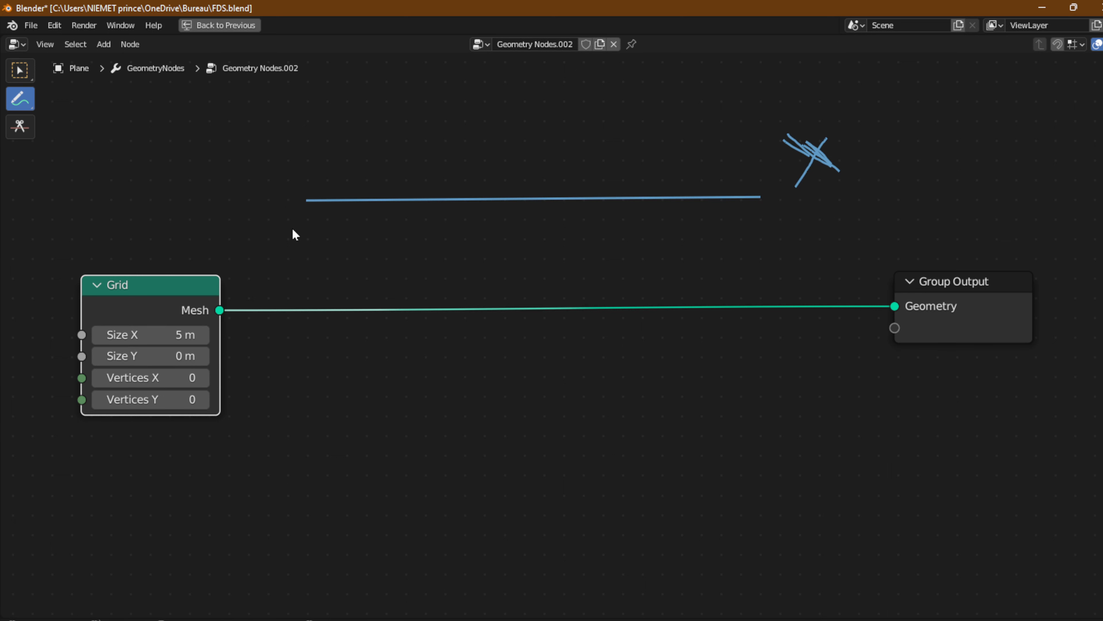
# Set the Grid node's Size Y to 5 m
pyautogui.click(150, 356)
pyautogui.press('BackSpace')
pyautogui.write('5')
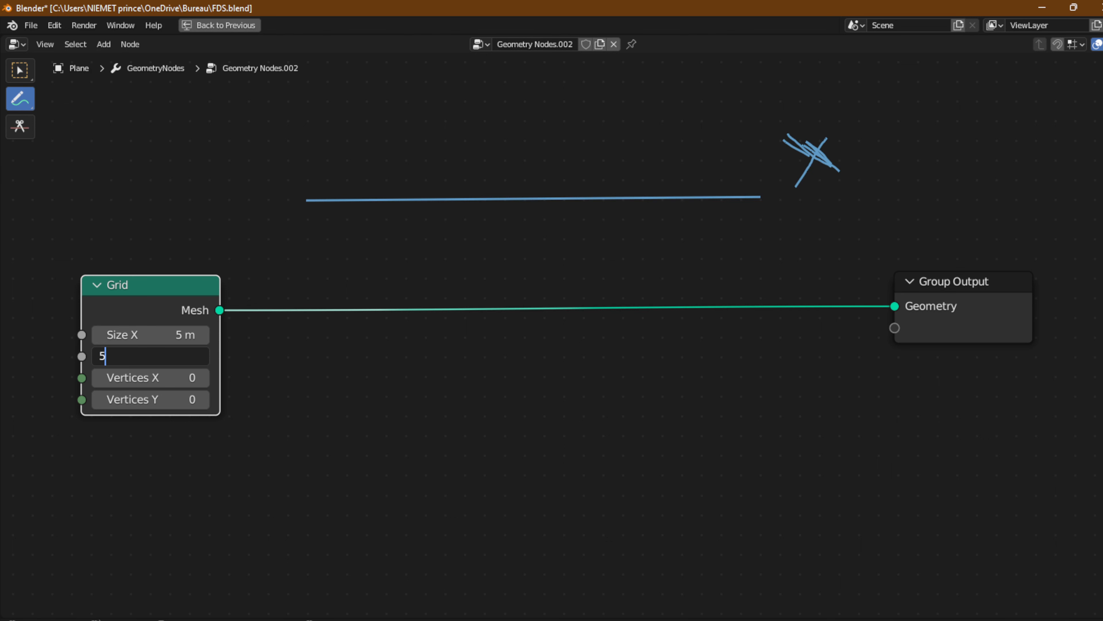
pyautogui.press('Return')
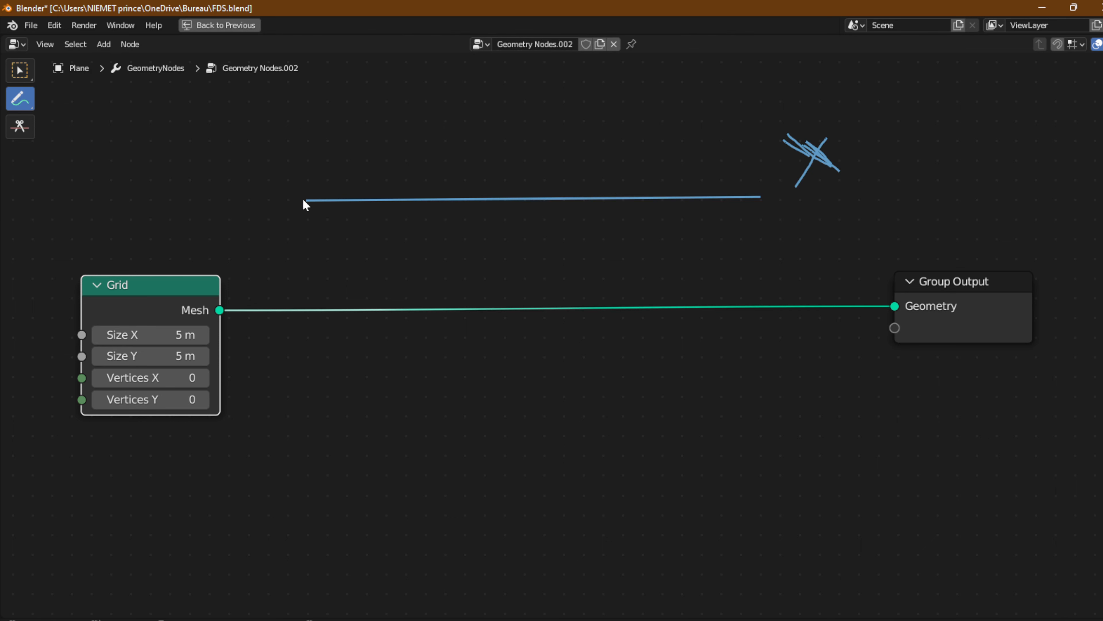
pyautogui.scroll(-1, 303, 200)
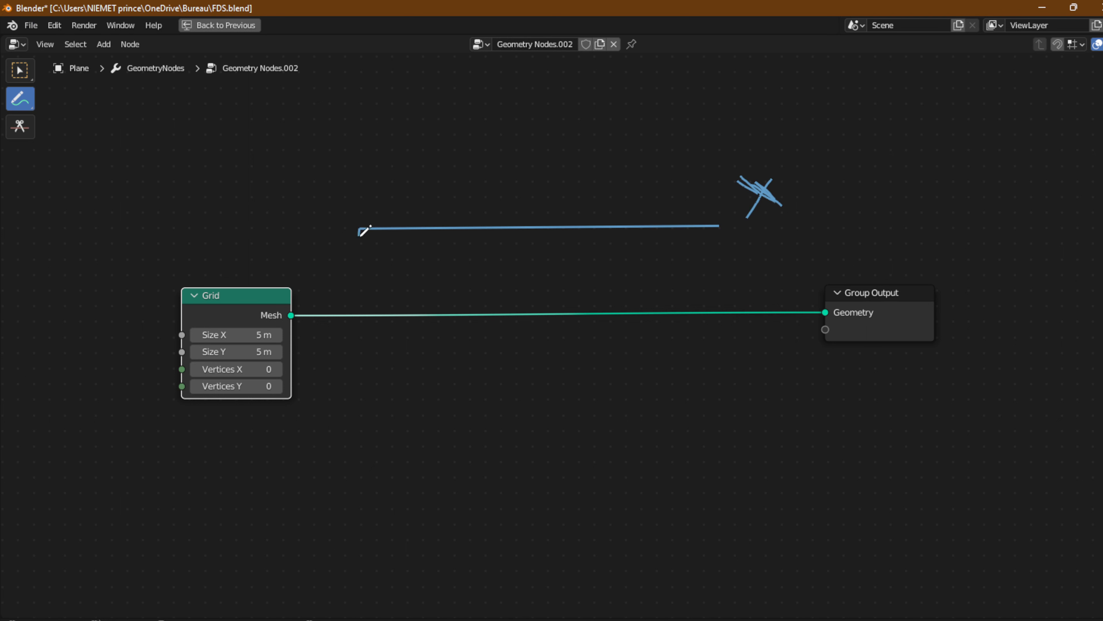
pyautogui.moveTo(361, 231); pyautogui.dragTo(356, 273)
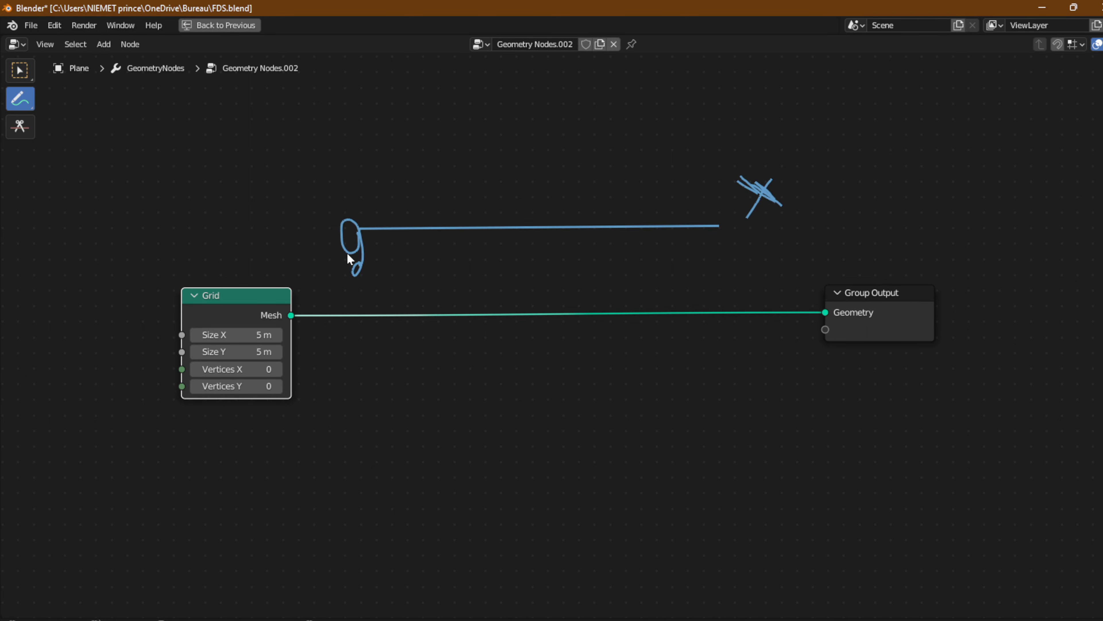
pyautogui.hotkey('ctrl', 'z')
# Draw a straight annotation line vertically down from the start of the horizontal line and set the Grid node's Size Y to 6 m
pyautogui.moveTo(18, 109); pyautogui.dragTo(65, 115)
pyautogui.moveTo(360, 228)
pyautogui.mouseDown()
pyautogui.moveTo(382, 536)
pyautogui.moveTo(356, 551)
pyautogui.moveTo(365, 619)
pyautogui.moveTo(363, 570)
pyautogui.mouseUp()
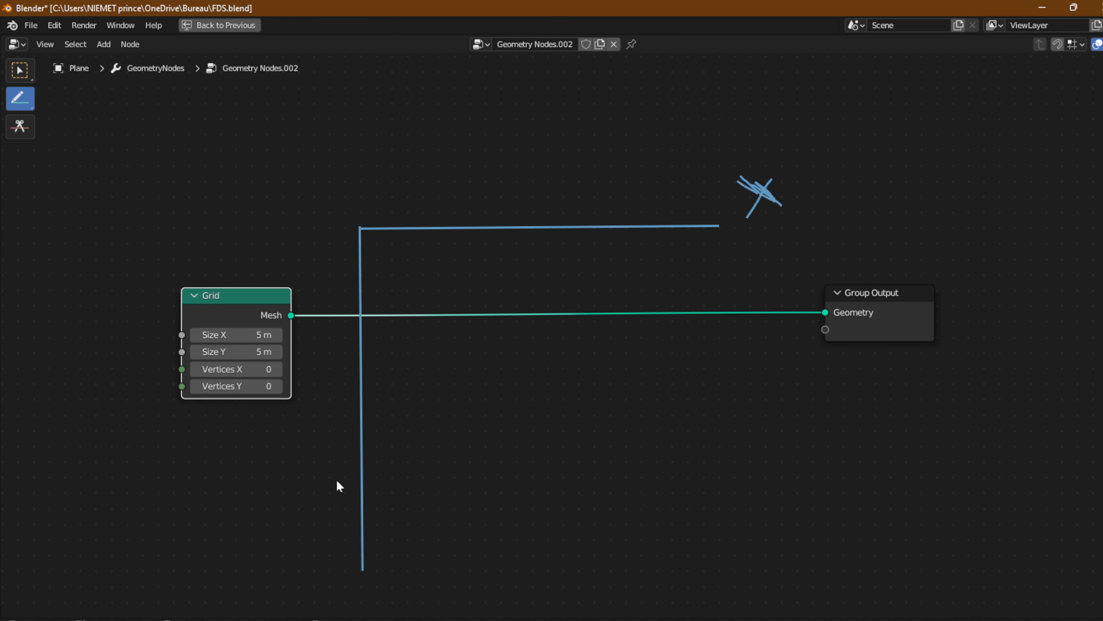
pyautogui.click(246, 353)
pyautogui.write('6')
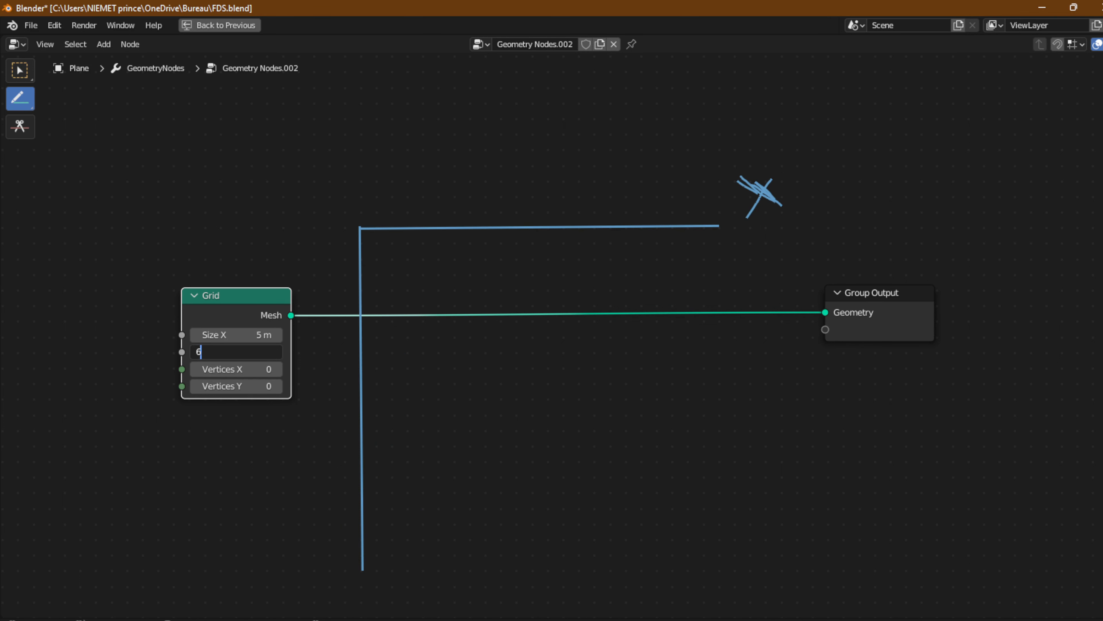
pyautogui.press('Return')
# Draw an annotation letter Y beside the lower end of the vertical line
pyautogui.moveTo(302, 525); pyautogui.dragTo(285, 601)
pyautogui.moveTo(248, 535); pyautogui.dragTo(294, 559)
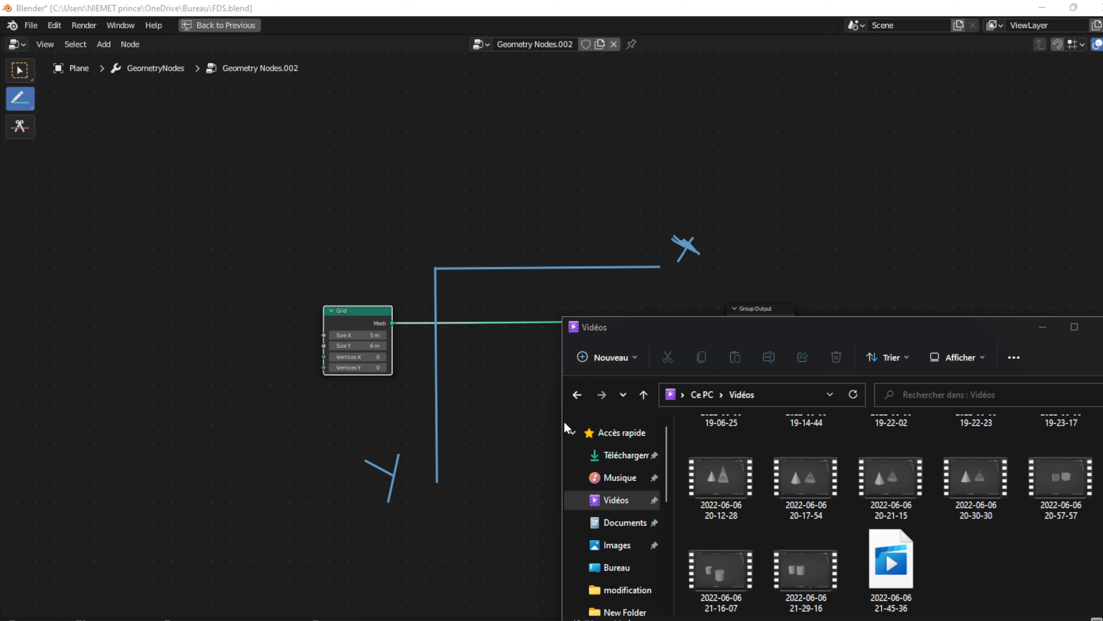
pyautogui.click(564, 420)
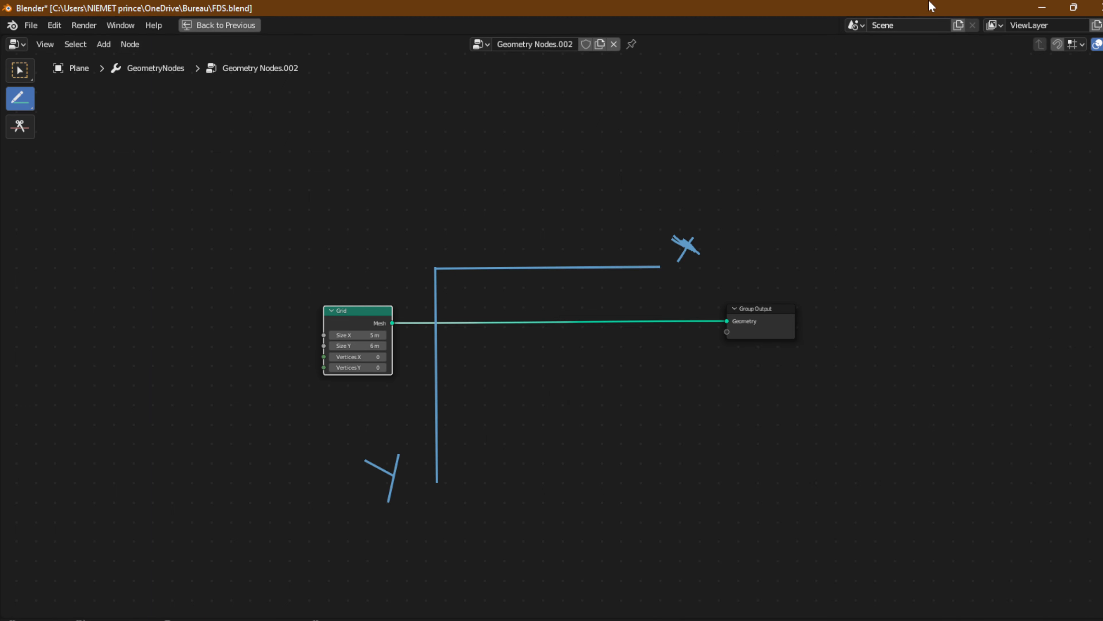
# Set the Grid node's Vertices X to 5
pyautogui.hotkey('ctrl', 'space')
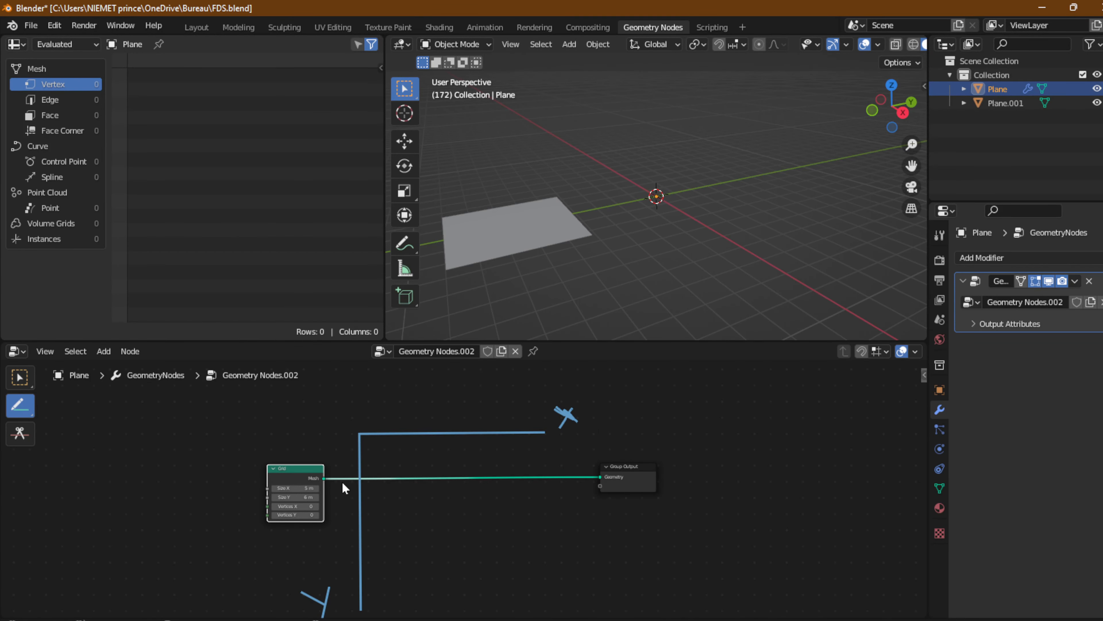
pyautogui.press('Home')
pyautogui.hotkey('ctrl', 'space')
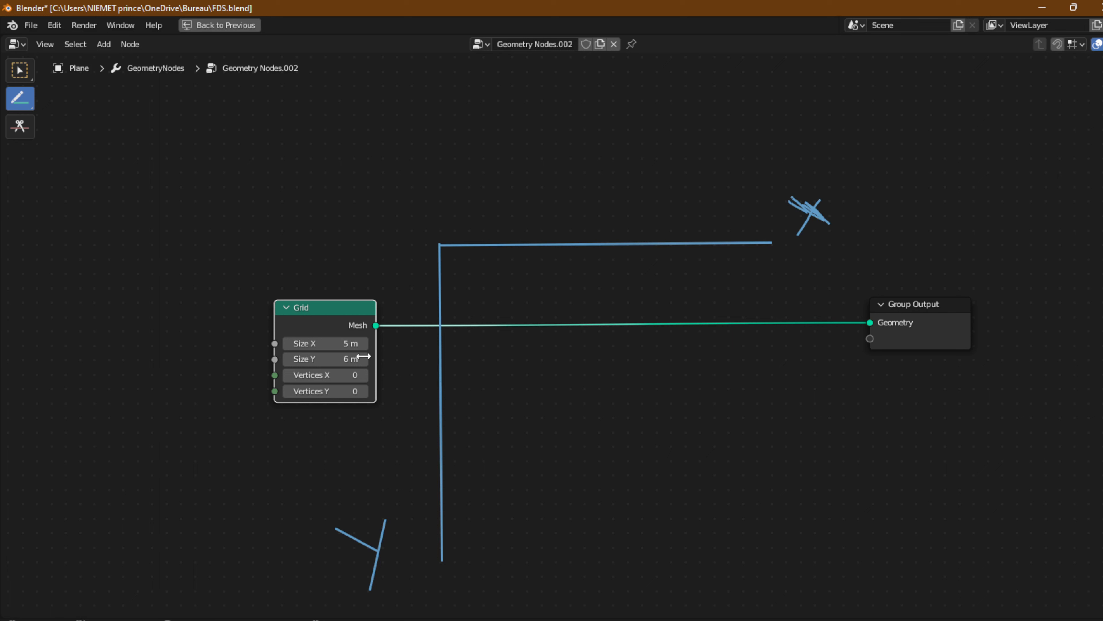
pyautogui.click(310, 375)
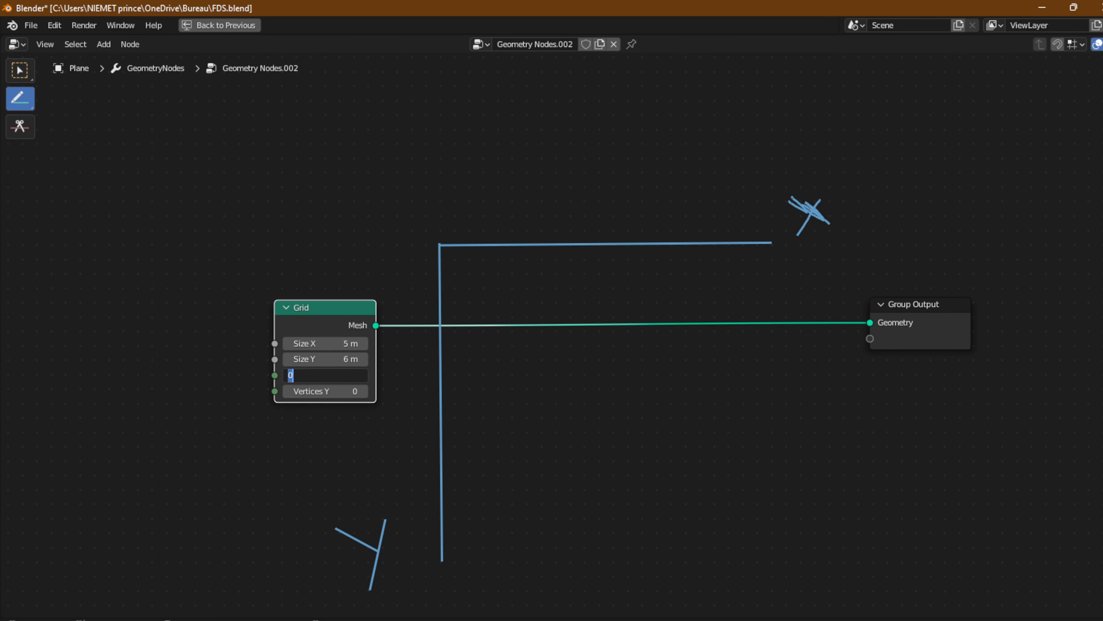
pyautogui.write('5')
pyautogui.press('Return')
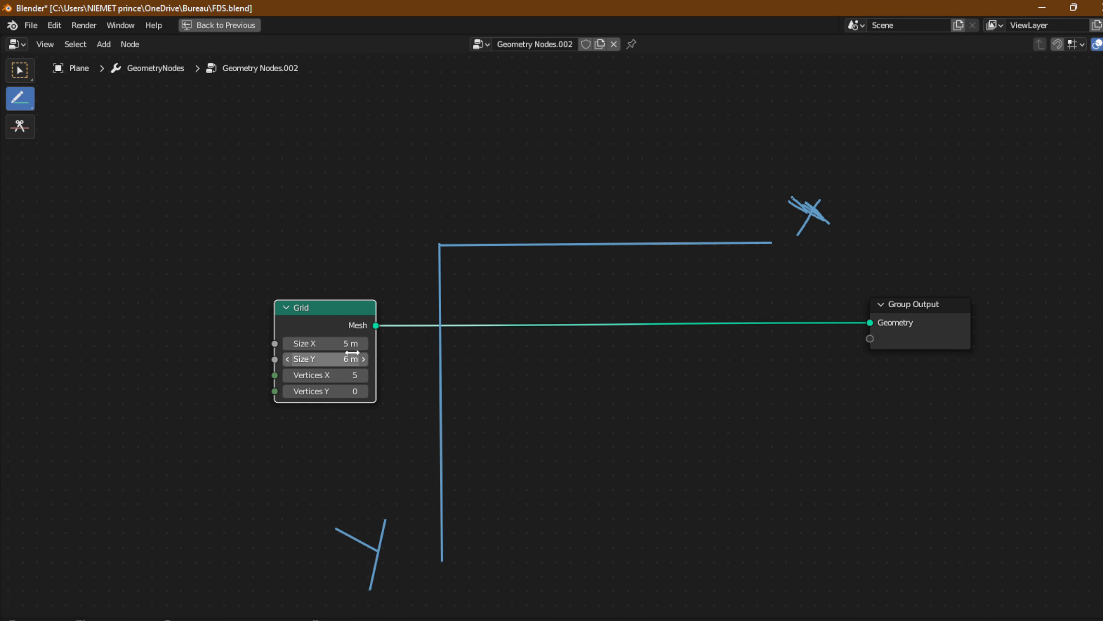
# Mark five vertices along the horizontal X line with freehand annotations, one at each end and three between
pyautogui.click(17, 101)
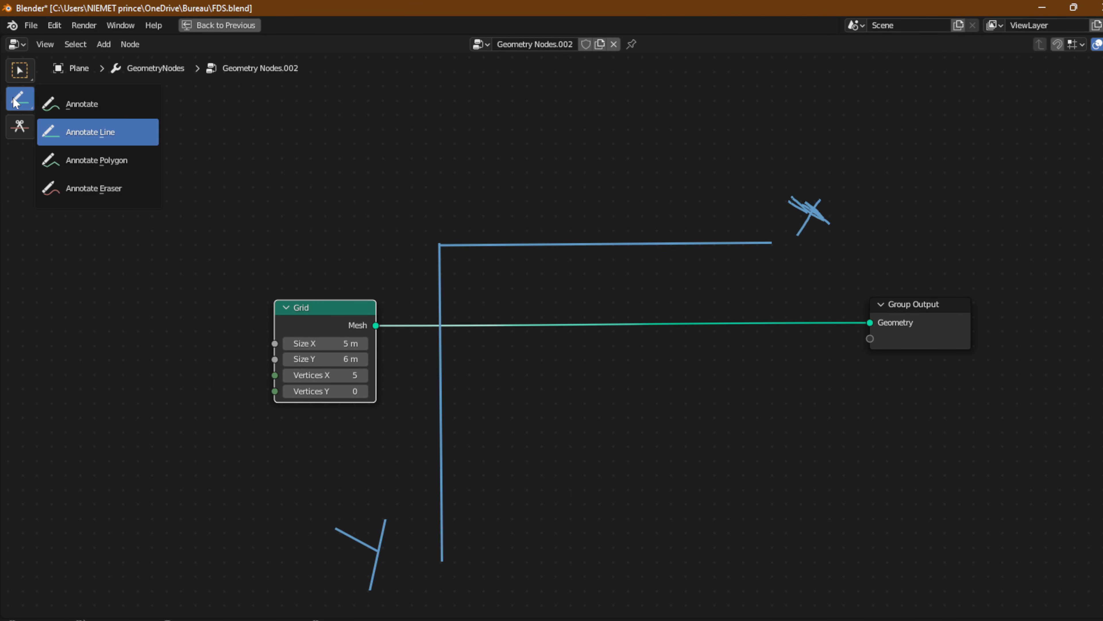
pyautogui.click(77, 112)
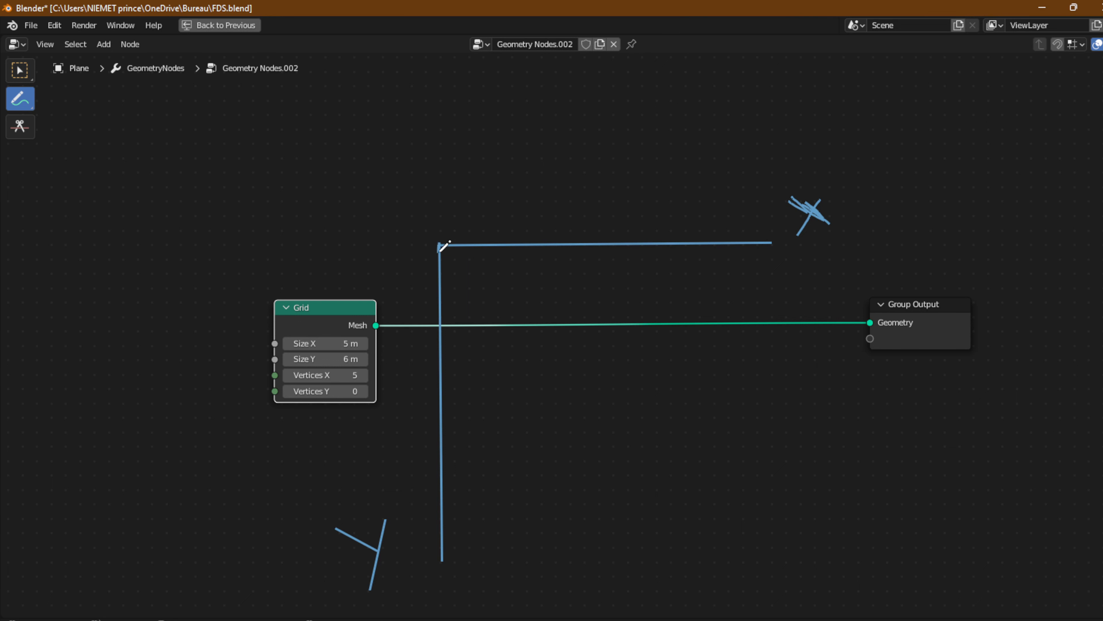
pyautogui.click(438, 243)
pyautogui.moveTo(770, 245); pyautogui.dragTo(772, 252)
pyautogui.moveTo(528, 237); pyautogui.dragTo(528, 253)
pyautogui.moveTo(622, 240); pyautogui.dragTo(622, 258)
pyautogui.moveTo(689, 233); pyautogui.dragTo(689, 252)
# Set the Grid node's Vertices Y to 5
pyautogui.hotkey('ctrl', 'space')
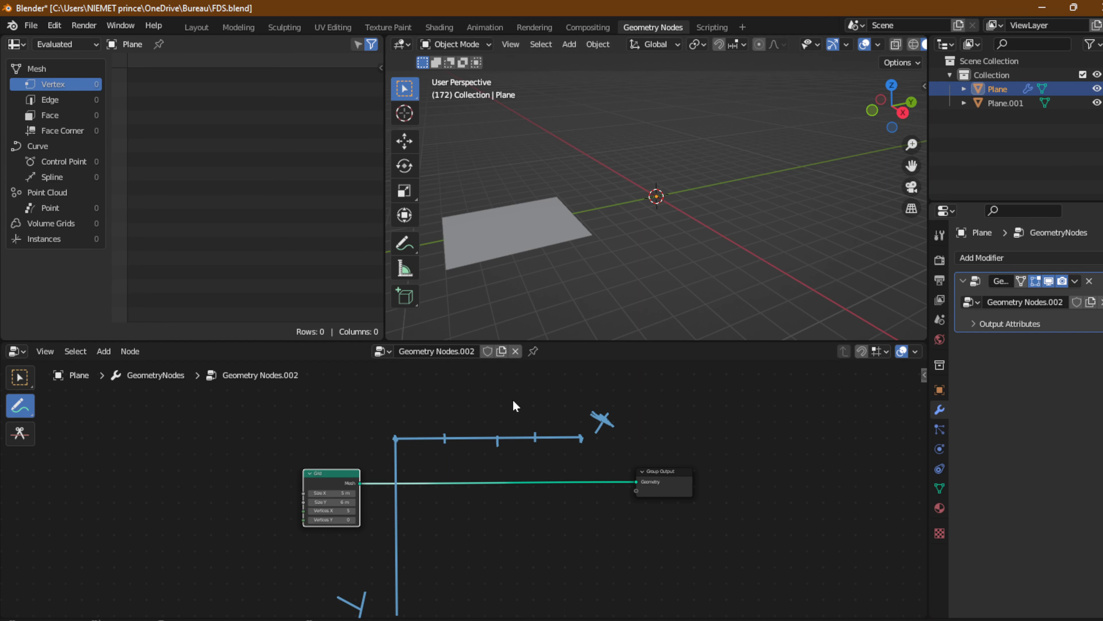
pyautogui.hotkey('ctrl', 'space')
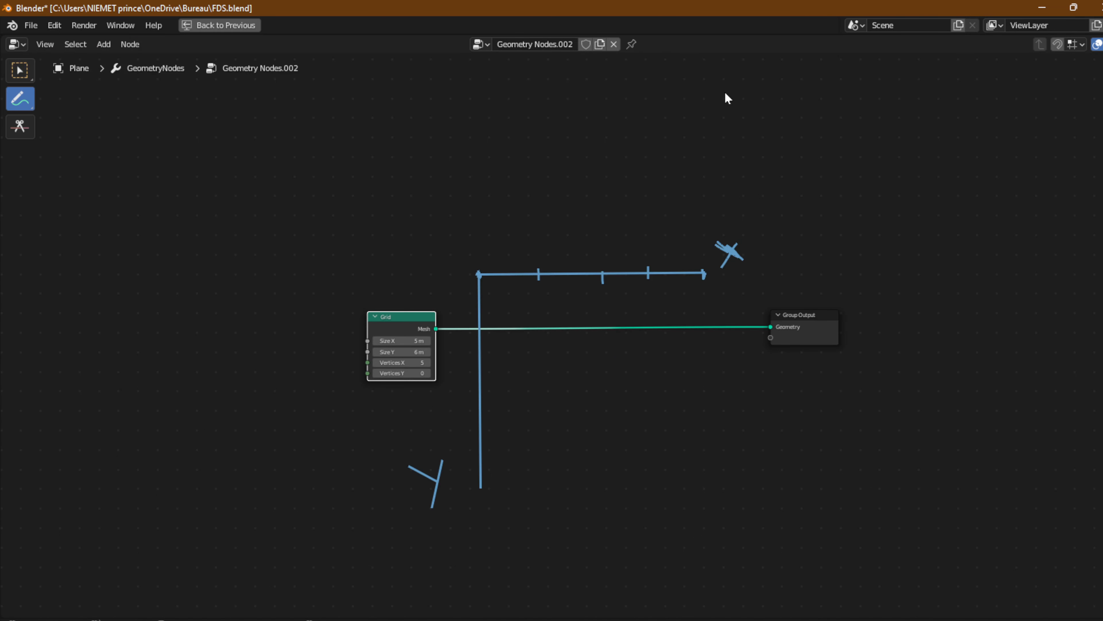
pyautogui.doubleClick(402, 373)
pyautogui.write('5')
pyautogui.press('Return')
# Mark five vertices along the vertical Y line with freehand annotation ticks, including both ends
pyautogui.moveTo(474, 274); pyautogui.dragTo(482, 274)
pyautogui.moveTo(469, 487); pyautogui.dragTo(485, 487)
pyautogui.moveTo(474, 324); pyautogui.dragTo(481, 324)
pyautogui.moveTo(474, 375); pyautogui.dragTo(481, 375)
# Draw four straight annotation lines vertically down from the remaining X-line vertex marks, matching the Y line's length
pyautogui.moveTo(20, 99); pyautogui.dragTo(64, 130)
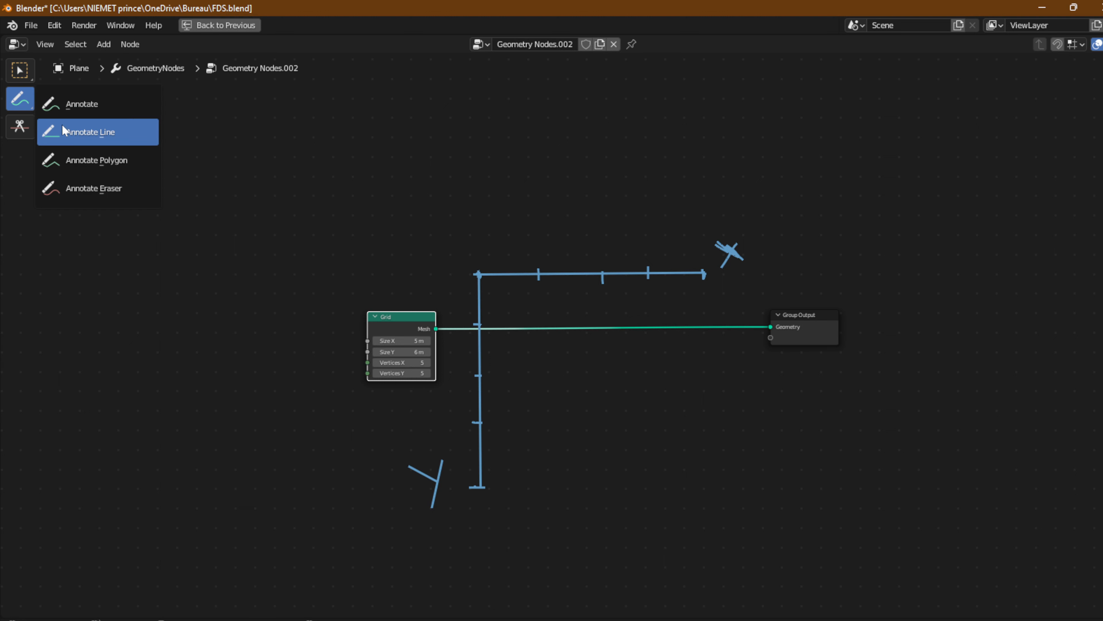
pyautogui.click(64, 130)
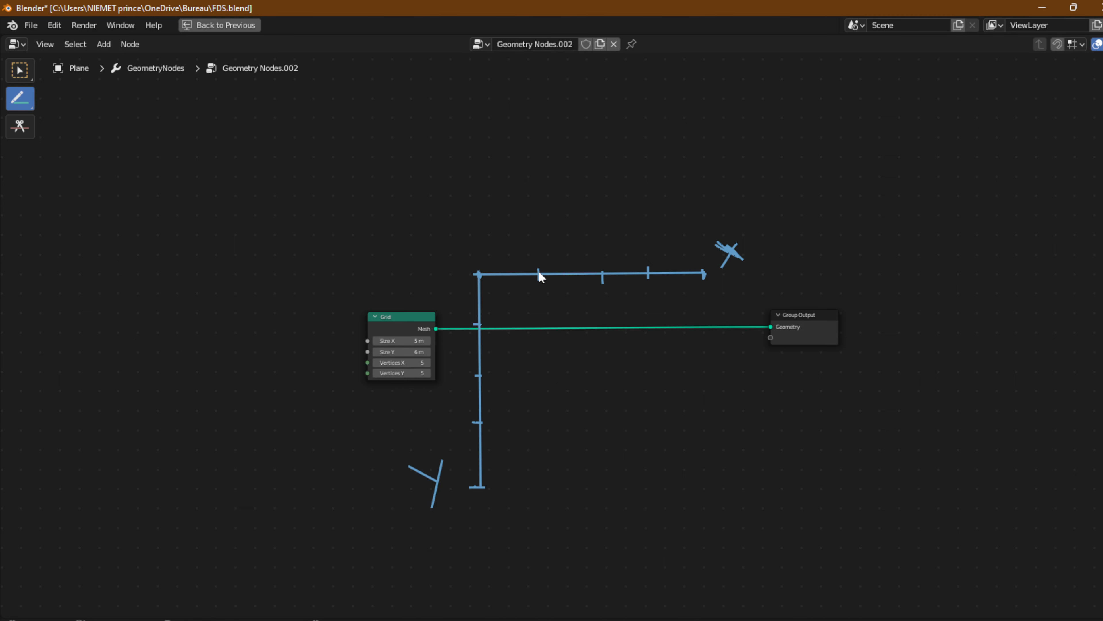
pyautogui.moveTo(539, 273)
pyautogui.mouseDown()
pyautogui.moveTo(552, 343)
pyautogui.moveTo(536, 486)
pyautogui.mouseUp()
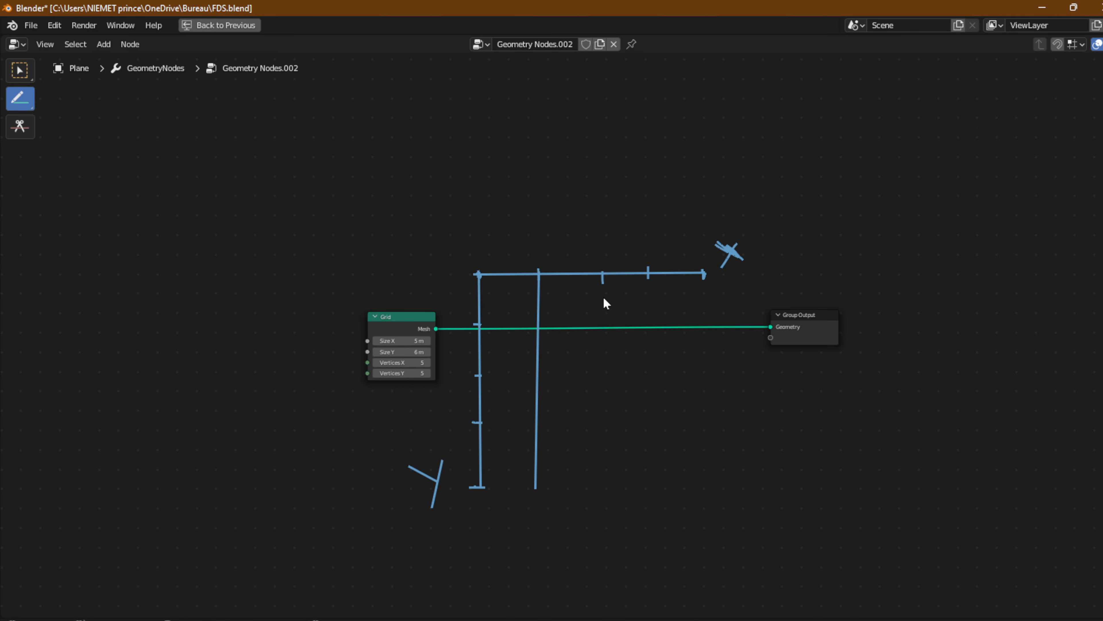
pyautogui.moveTo(604, 275)
pyautogui.mouseDown()
pyautogui.moveTo(623, 395)
pyautogui.moveTo(604, 490)
pyautogui.moveTo(594, 488)
pyautogui.moveTo(606, 489)
pyautogui.mouseUp()
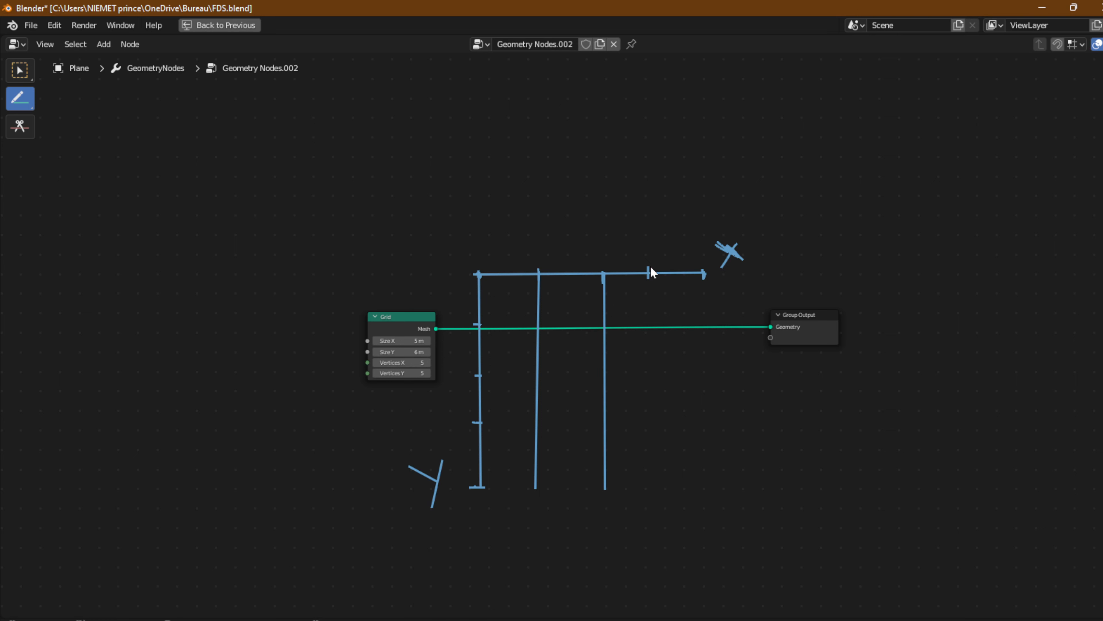
pyautogui.moveTo(651, 275)
pyautogui.mouseDown()
pyautogui.moveTo(642, 486)
pyautogui.moveTo(658, 483)
pyautogui.mouseUp()
pyautogui.moveTo(704, 273)
pyautogui.mouseDown()
pyautogui.moveTo(718, 500)
pyautogui.moveTo(708, 483)
pyautogui.mouseUp()
# Draw four straight annotation lines horizontally from the Y-line vertex marks across to the last vertical line, completing the grid
pyautogui.moveTo(480, 322)
pyautogui.mouseDown()
pyautogui.moveTo(610, 302)
pyautogui.moveTo(714, 318)
pyautogui.moveTo(705, 322)
pyautogui.mouseUp()
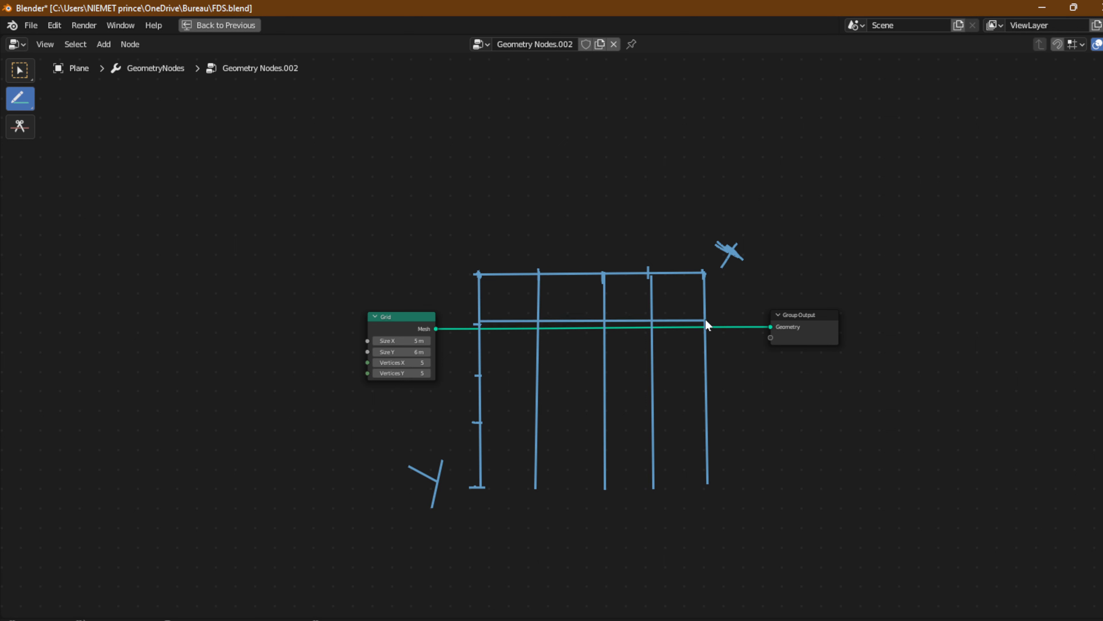
pyautogui.moveTo(501, 372)
pyautogui.mouseDown()
pyautogui.moveTo(697, 359)
pyautogui.moveTo(706, 374)
pyautogui.mouseUp()
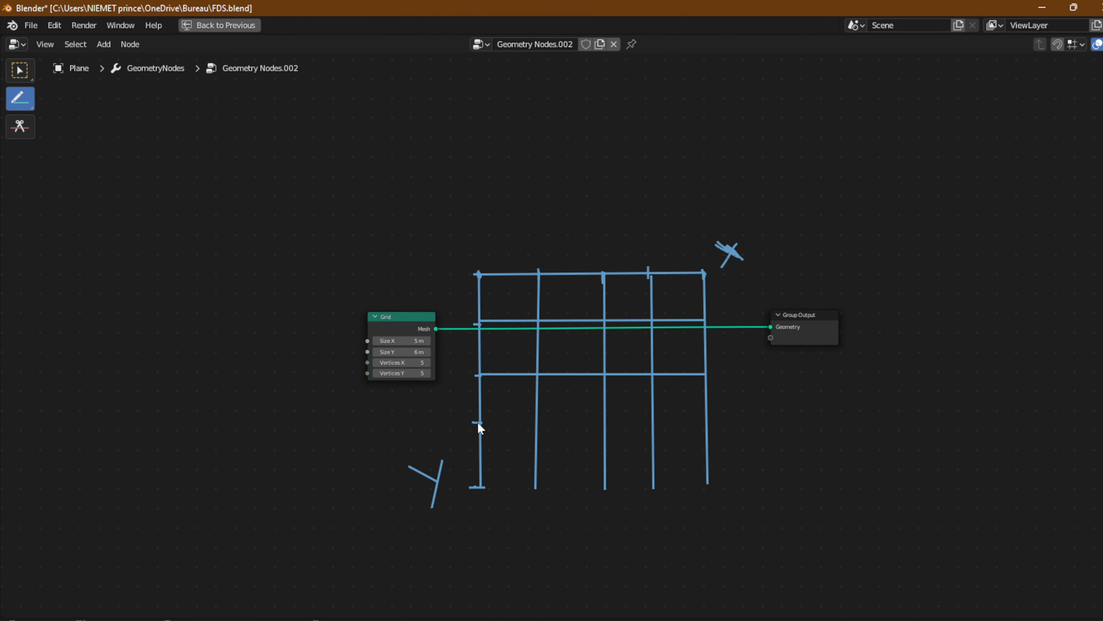
pyautogui.moveTo(478, 424); pyautogui.dragTo(706, 425)
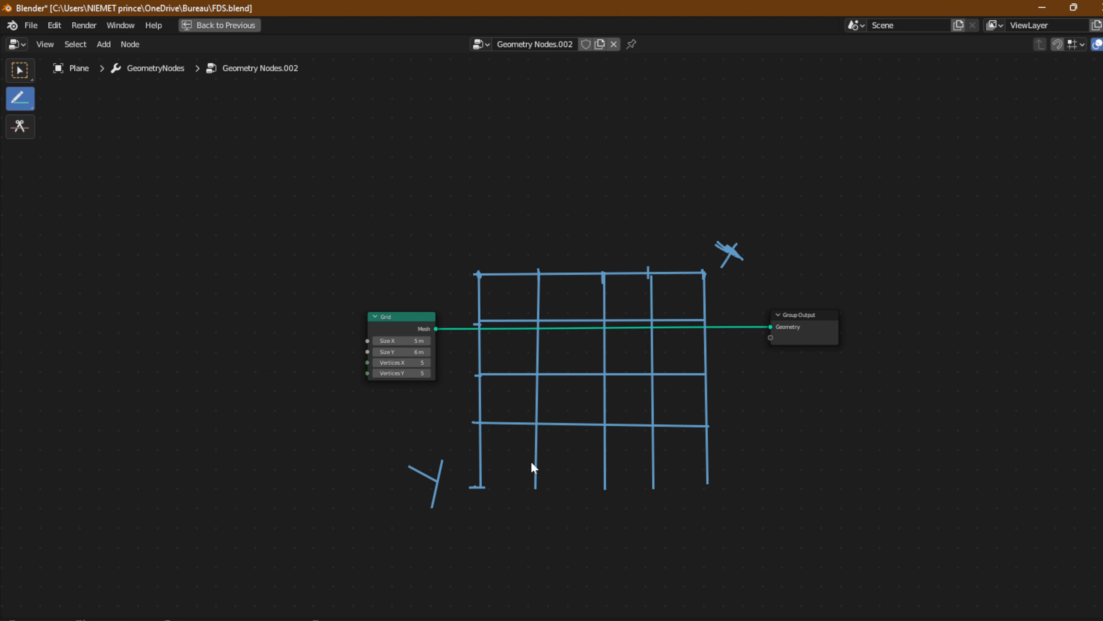
pyautogui.moveTo(485, 487); pyautogui.dragTo(711, 483)
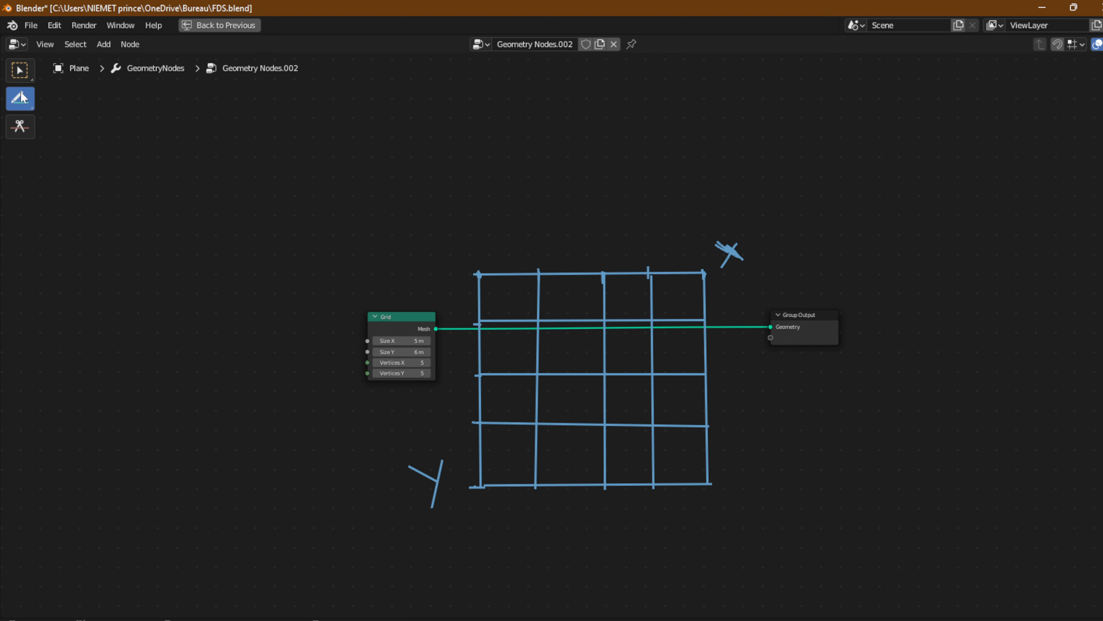
# Mark cells in the sketched grid's upper two rows with freehand annotation dots, and restore the full workspace layout
pyautogui.moveTo(20, 99); pyautogui.dragTo(87, 106)
pyautogui.click(86, 105)
pyautogui.hotkey('ctrl', 'space')
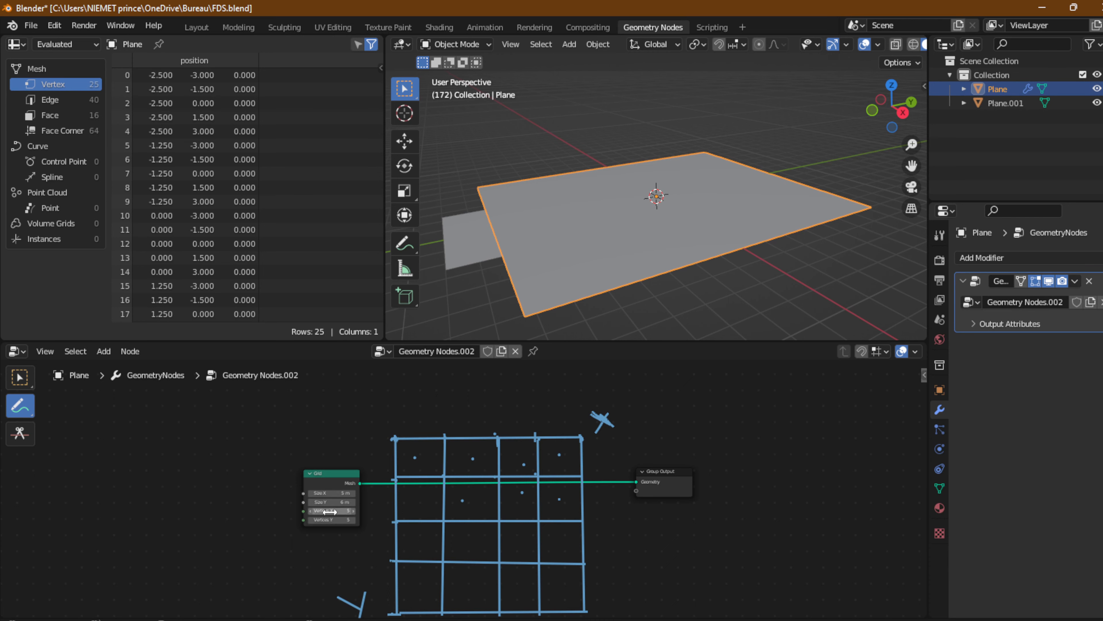
# Switch from the Annotate tool to Select Box and move the Grid node farther away from the sketched grid
pyautogui.scroll(5, 346, 495)
pyautogui.moveTo(319, 498)
pyautogui.mouseDown(button='middle')
pyautogui.moveTo(660, 518)
pyautogui.moveTo(790, 492)
pyautogui.mouseUp(button='middle')
pyautogui.moveTo(589, 454); pyautogui.dragTo(453, 449)
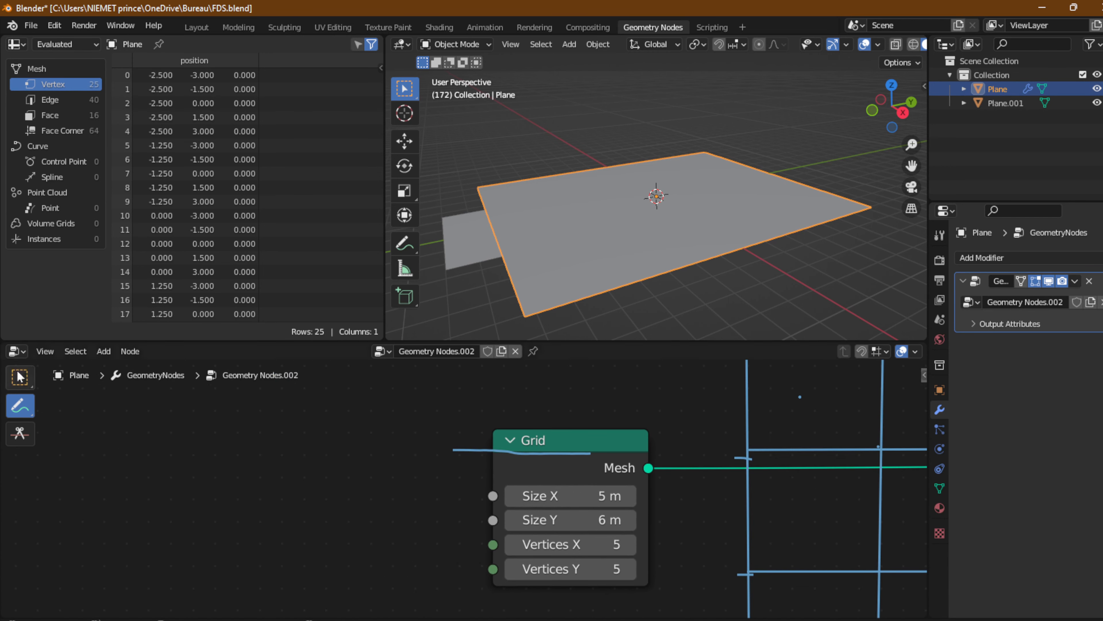
pyautogui.press('w')
pyautogui.moveTo(594, 469)
pyautogui.mouseDown()
pyautogui.moveTo(203, 434)
pyautogui.moveTo(306, 453)
pyautogui.mouseUp()
pyautogui.scroll(-3, 467, 492)
pyautogui.scroll(2, 468, 491)
pyautogui.scroll(-1, 475, 492)
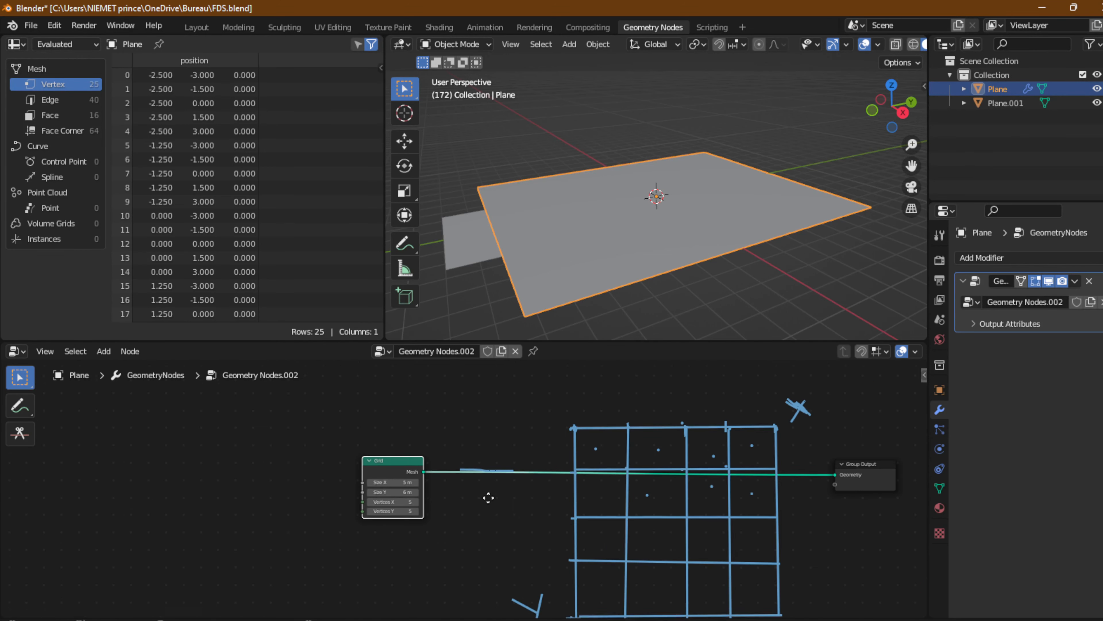
# Set the Grid node's Size X to 4.6 m, Size Y to 6.6 m and Vertices X to 24
pyautogui.moveTo(488, 495); pyautogui.dragTo(523, 537, button='middle')
pyautogui.scroll(2, 555, 468)
pyautogui.scroll(2, 556, 468)
pyautogui.moveTo(460, 482); pyautogui.dragTo(454, 482)
pyautogui.moveTo(460, 505); pyautogui.dragTo(471, 504)
pyautogui.moveTo(461, 528); pyautogui.dragTo(512, 527)
pyautogui.moveTo(630, 244); pyautogui.dragTo(739, 242, button='middle')
pyautogui.scroll(-8, 269, 478)
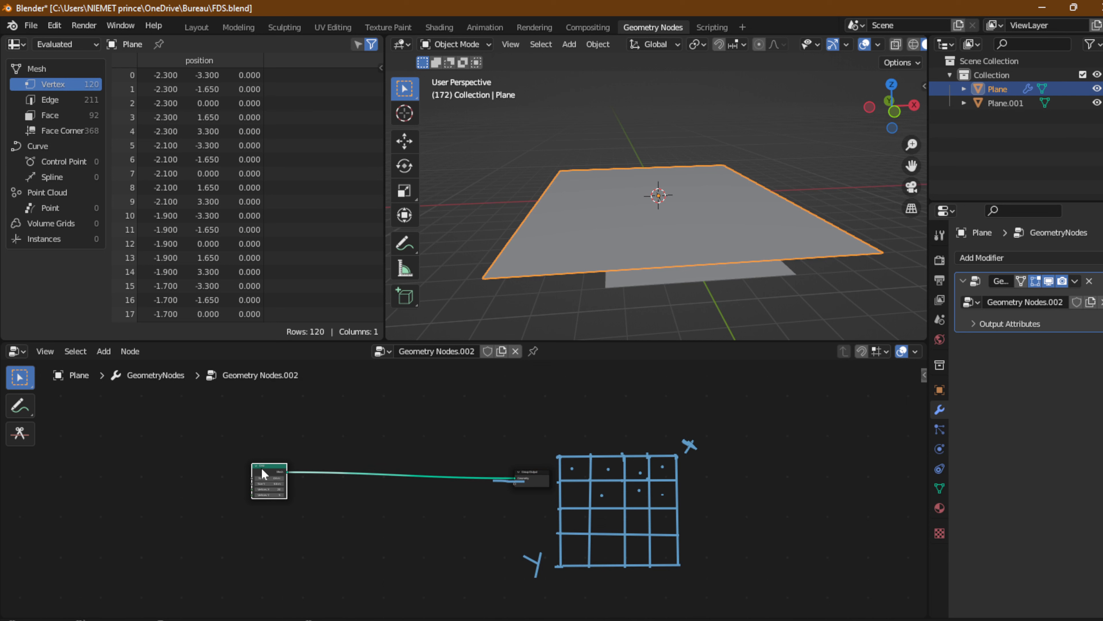
# Move the Grid node close to Group Output, and shift both nodes together clear of the sketch
pyautogui.moveTo(262, 473); pyautogui.dragTo(426, 478)
pyautogui.scroll(2, 462, 489)
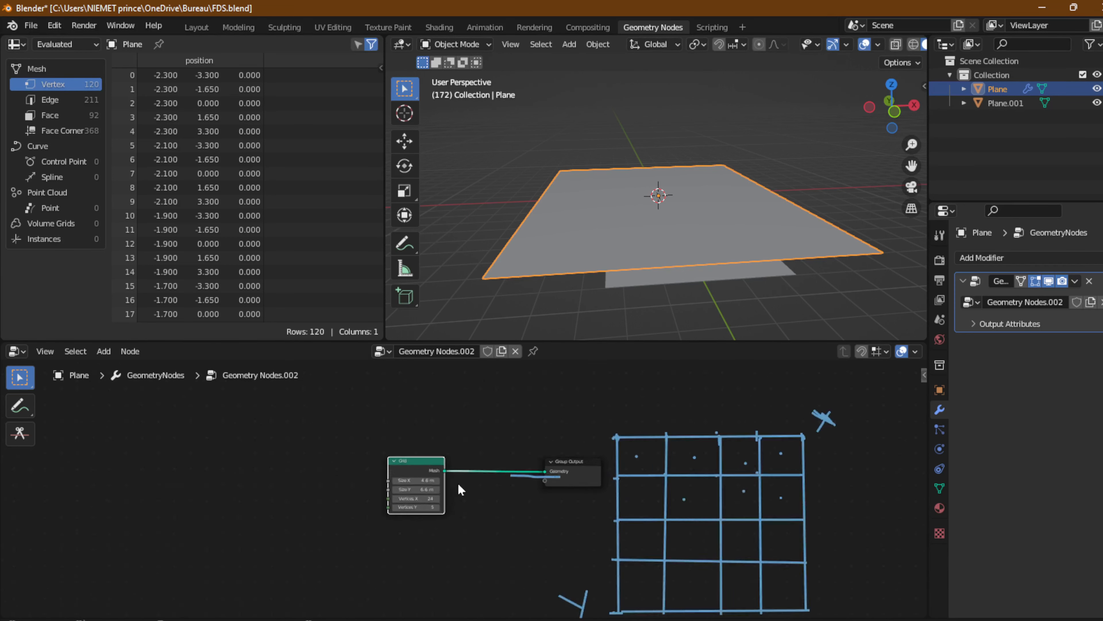
pyautogui.scroll(3, 459, 484)
pyautogui.moveTo(262, 397); pyautogui.dragTo(674, 521)
pyautogui.scroll(-3, 424, 418)
# Insert an Instance on Points node into the link between Grid and Group Output, and align the Grid node with it
pyautogui.click(103, 351)
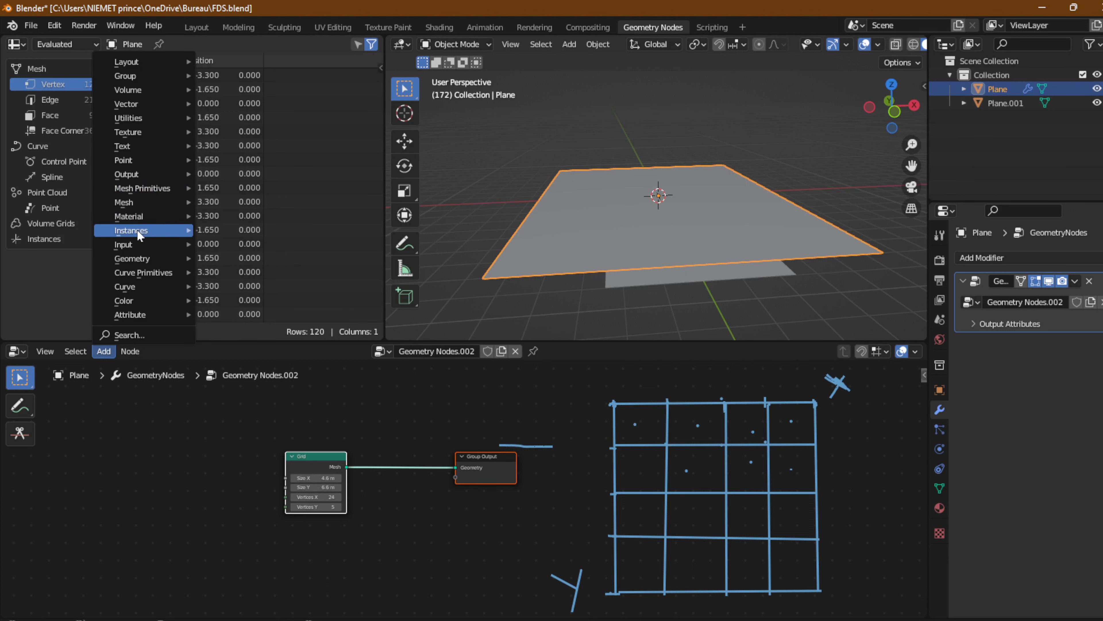
pyautogui.moveTo(138, 237)
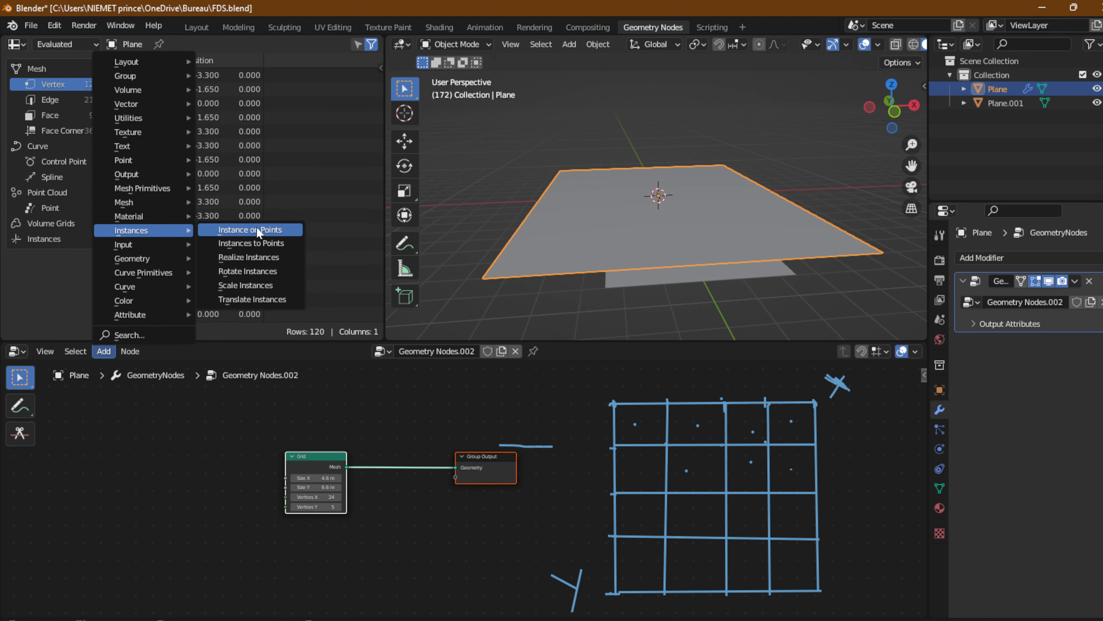
pyautogui.click(256, 229)
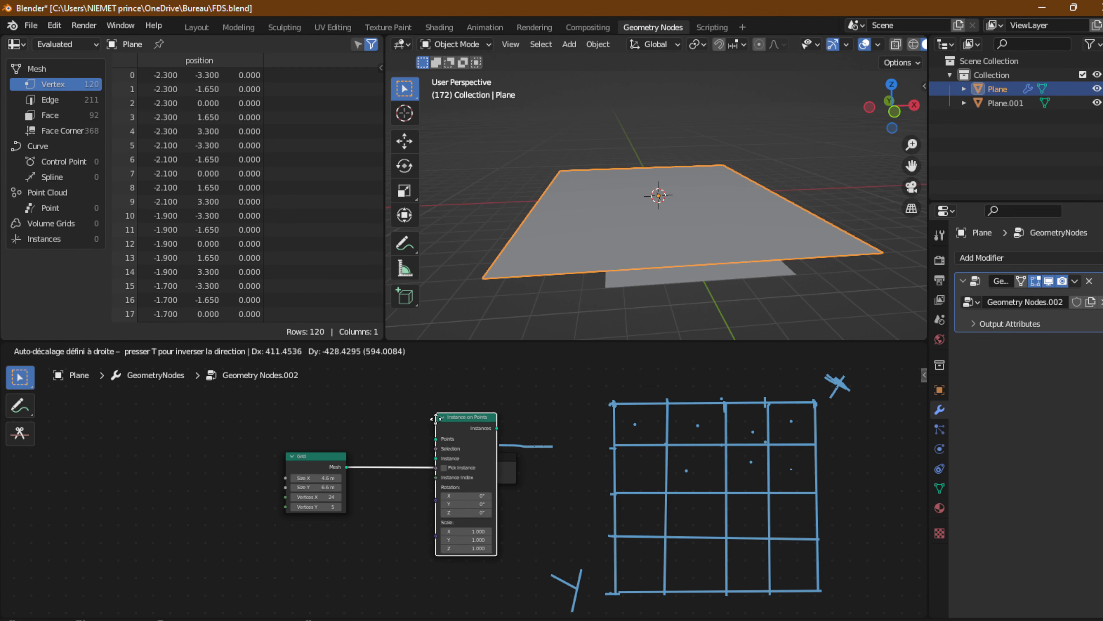
pyautogui.click(413, 428)
pyautogui.moveTo(317, 457); pyautogui.dragTo(314, 439)
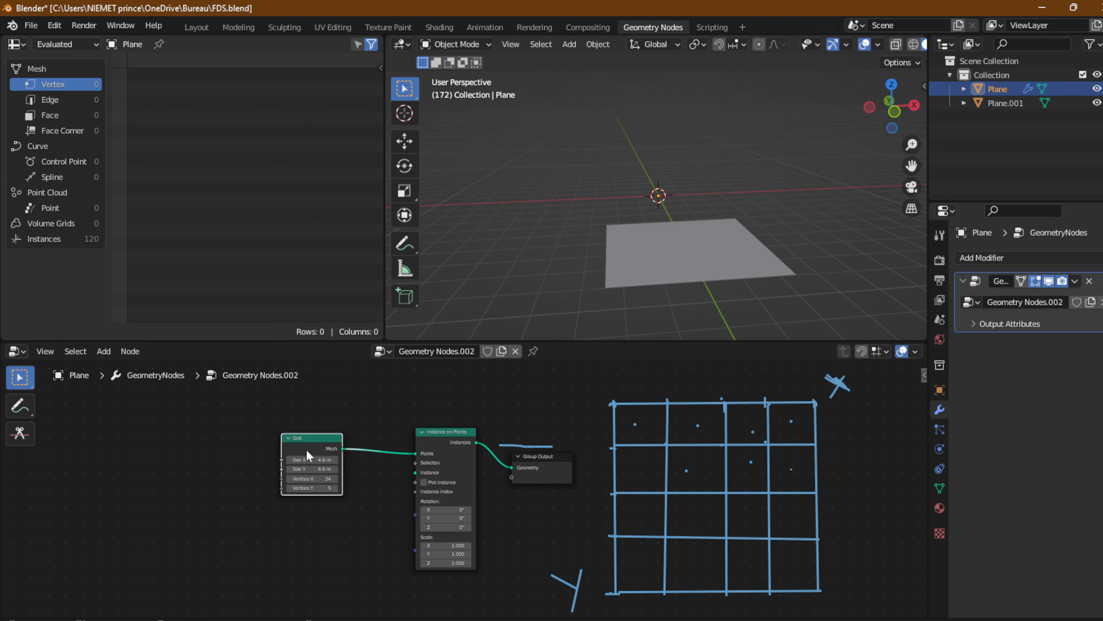
# Duplicate the Grid node below the original and set the copy's Size X and Size Y to 0.1 m
pyautogui.hotkey('shift', 'd')
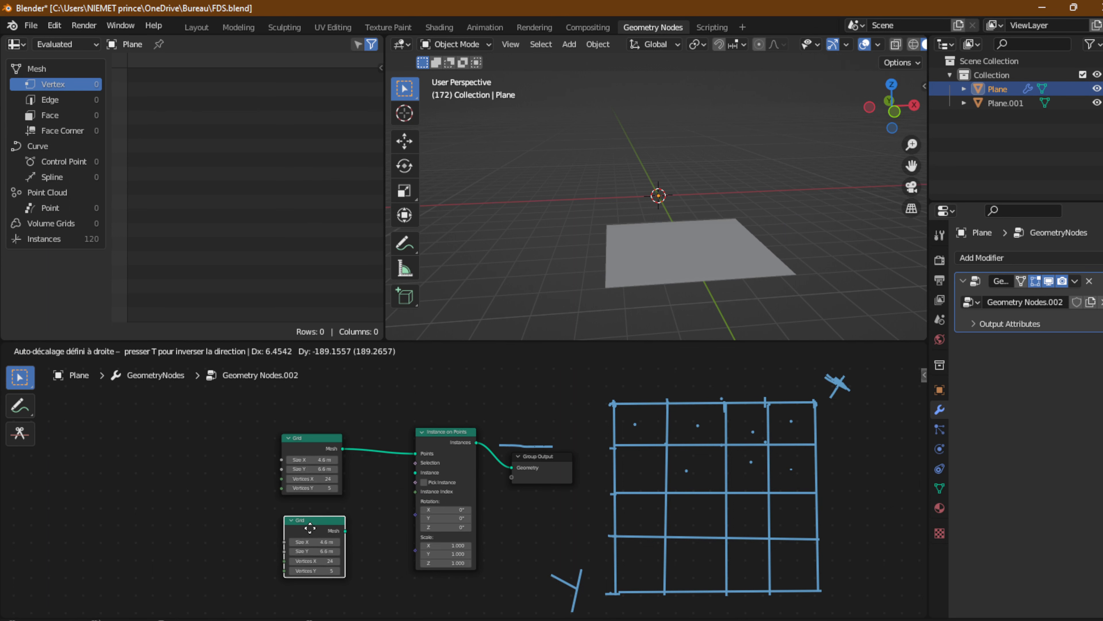
pyautogui.click(309, 525)
pyautogui.scroll(7, 309, 525)
pyautogui.moveTo(309, 524); pyautogui.dragTo(442, 467, button='middle')
pyautogui.moveTo(474, 494); pyautogui.dragTo(422, 508)
pyautogui.click(490, 491)
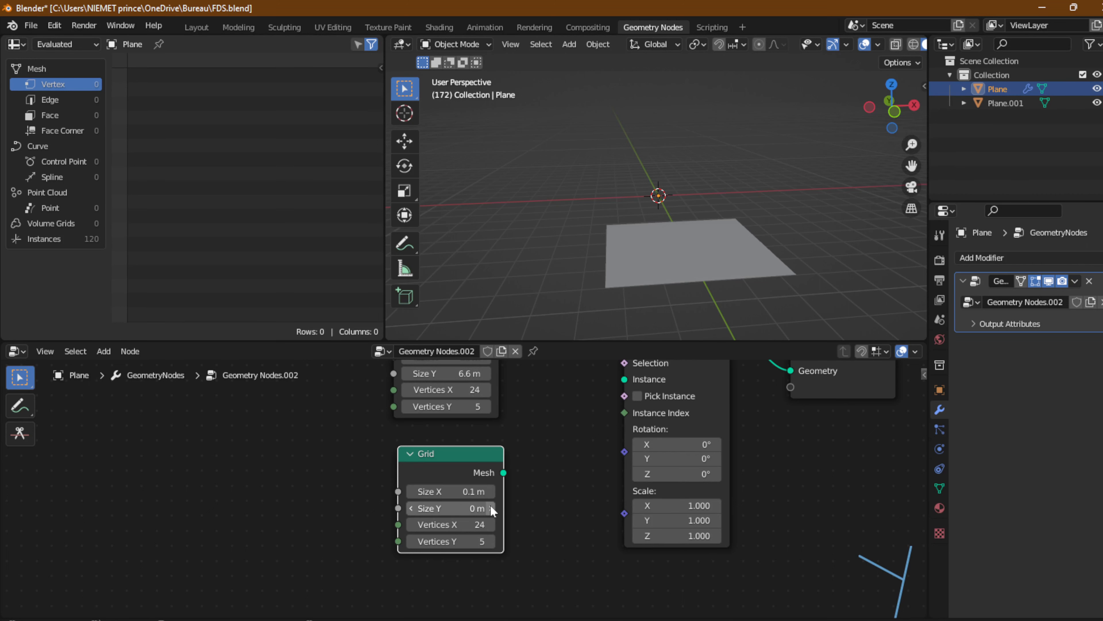
pyautogui.click(489, 507)
# Connect the duplicated Grid's Mesh output to the Instance input of Instance on Points
pyautogui.moveTo(503, 473); pyautogui.dragTo(633, 385)
pyautogui.scroll(-5, 658, 261)
pyautogui.moveTo(630, 243); pyautogui.dragTo(782, 269, button='middle')
# Reduce the original Grid node's Vertices X and Vertices Y to 2 each
pyautogui.moveTo(565, 428); pyautogui.dragTo(564, 462, button='middle')
pyautogui.moveTo(461, 432); pyautogui.dragTo(404, 432)
pyautogui.moveTo(461, 448); pyautogui.dragTo(417, 448)
pyautogui.moveTo(719, 475); pyautogui.dragTo(536, 469, button='middle')
pyautogui.scroll(-9, 536, 470)
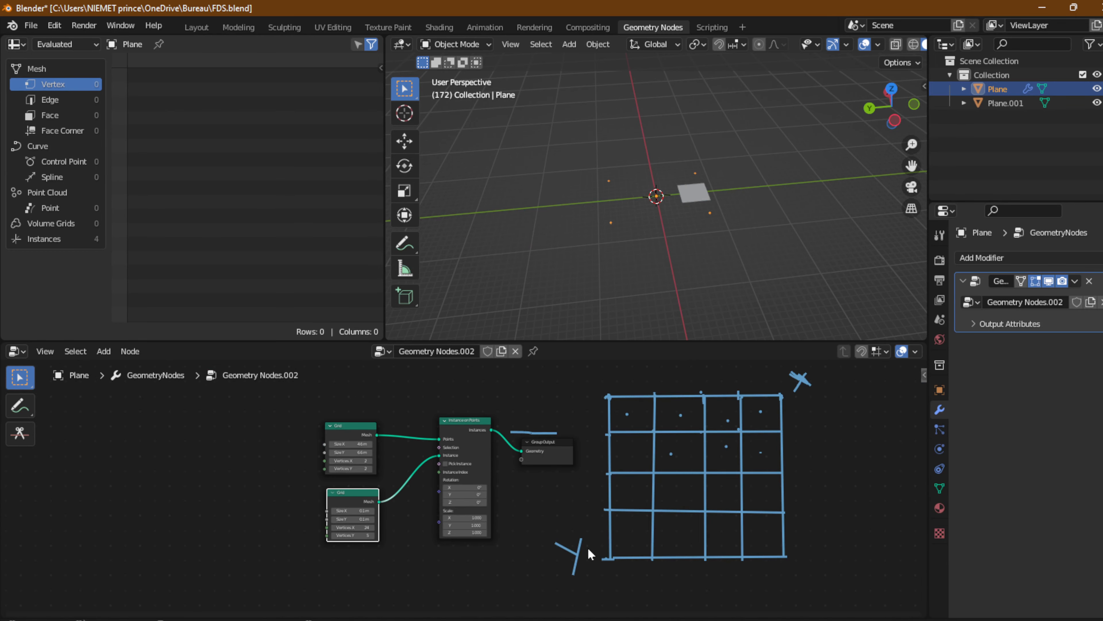
# Raise the original Grid node's Vertices X to 26 and Vertices Y to 48
pyautogui.scroll(4, 331, 457)
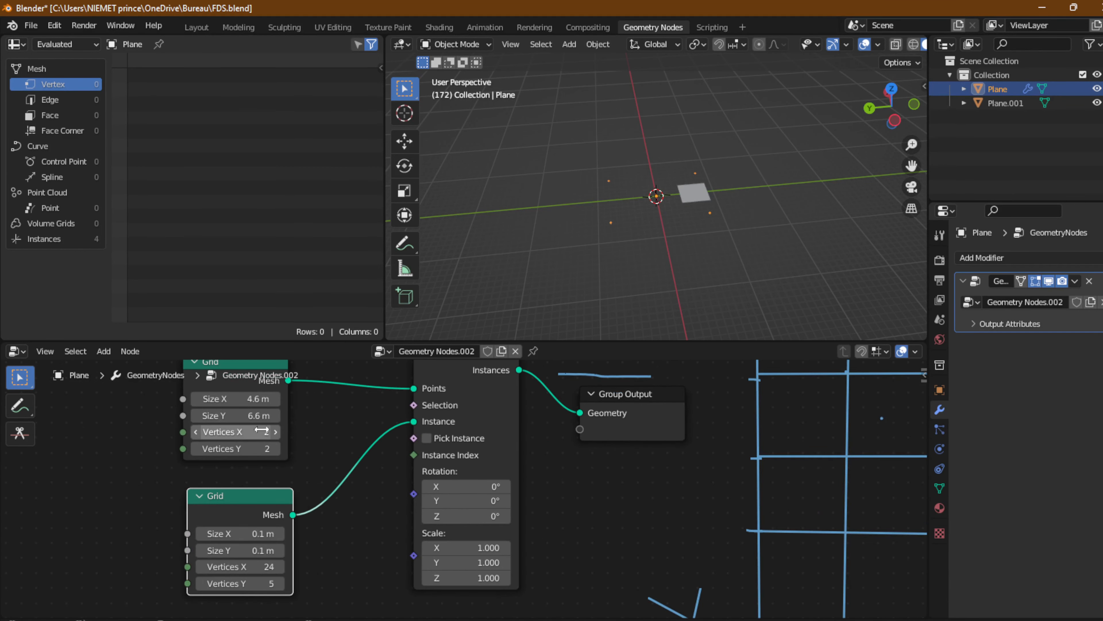
pyautogui.scroll(-4, 259, 445)
pyautogui.moveTo(643, 417); pyautogui.dragTo(482, 479, button='middle')
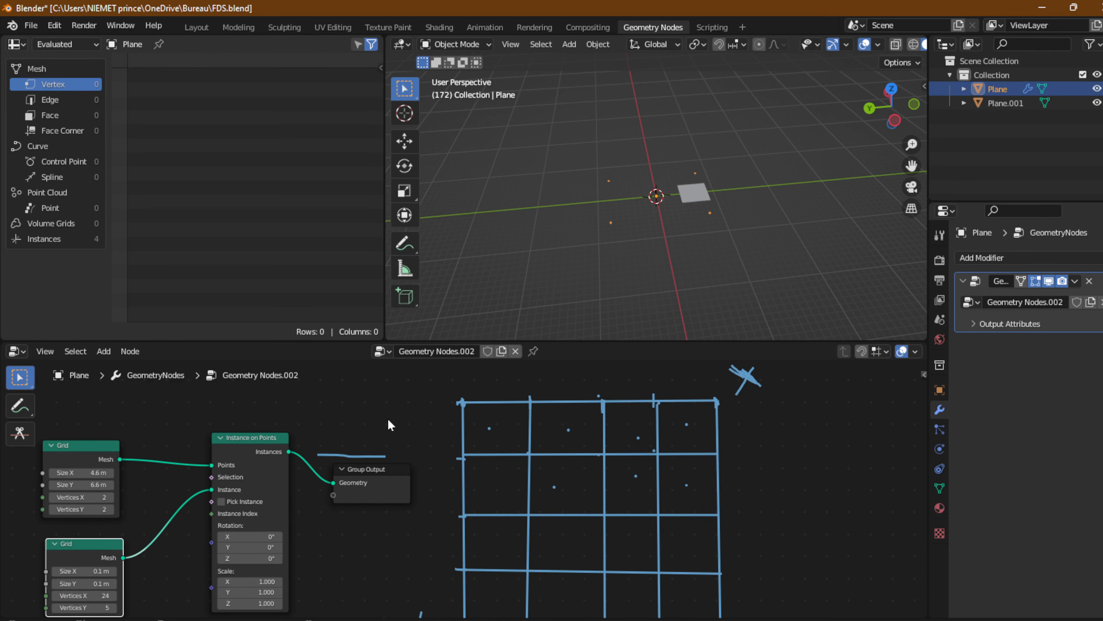
pyautogui.moveTo(397, 415)
pyautogui.mouseDown(button='middle')
pyautogui.moveTo(724, 362)
pyautogui.moveTo(734, 297)
pyautogui.mouseUp(button='middle')
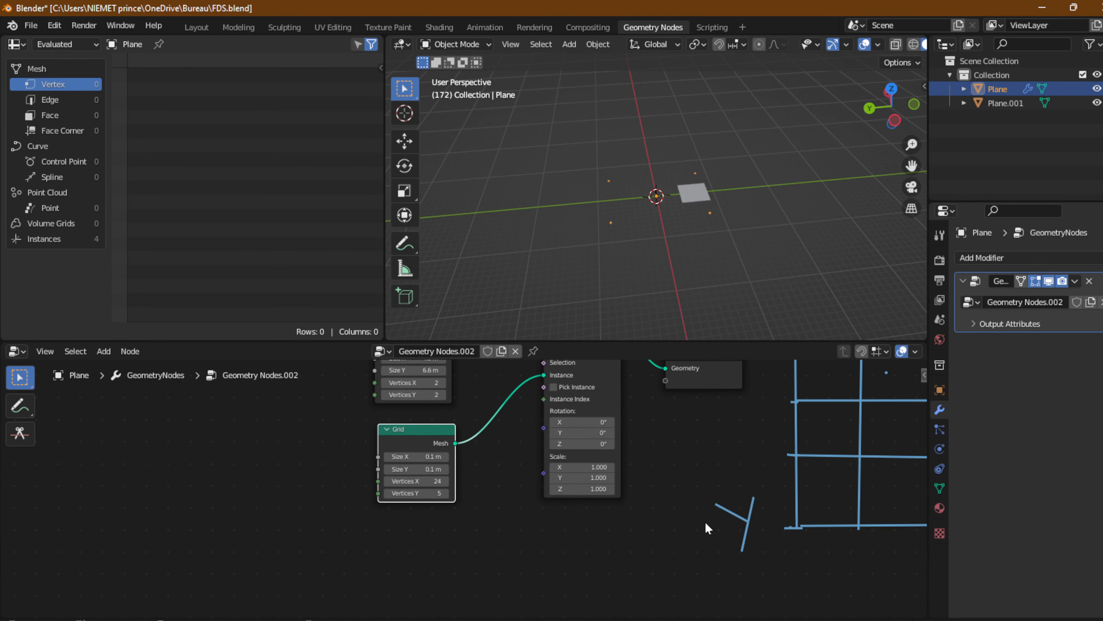
pyautogui.scroll(-4, 441, 498)
pyautogui.moveTo(442, 498); pyautogui.dragTo(376, 533, button='middle')
pyautogui.moveTo(356, 449); pyautogui.dragTo(404, 449)
pyautogui.moveTo(355, 459); pyautogui.dragTo(451, 458)
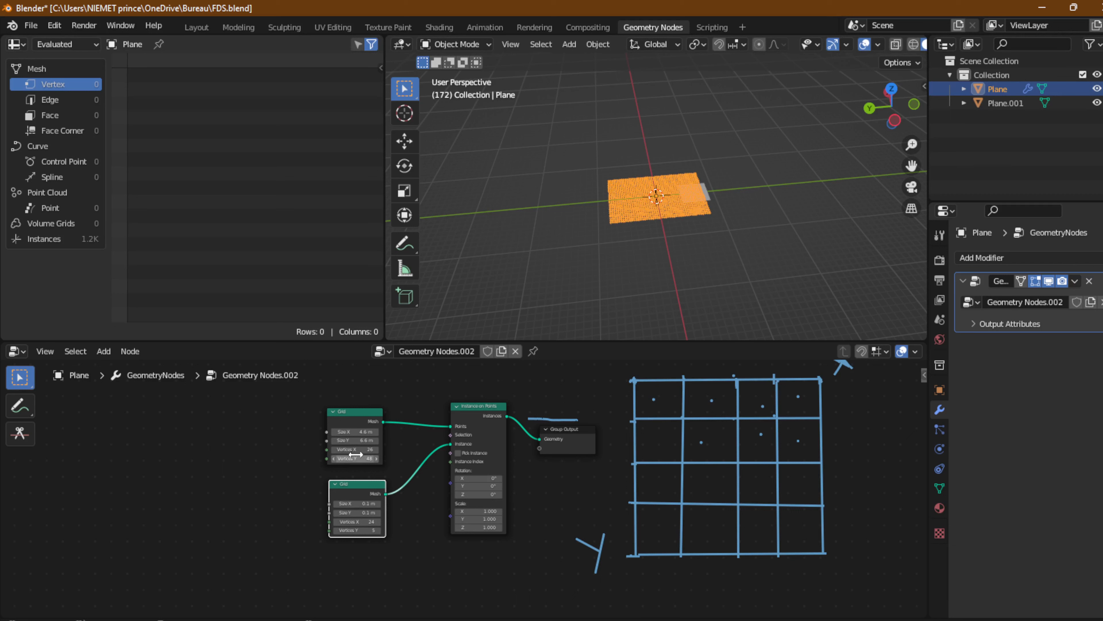
# Switch the viewport to the top view and set the original Grid node's Size X and Size Y to 5 m
pyautogui.click(354, 450)
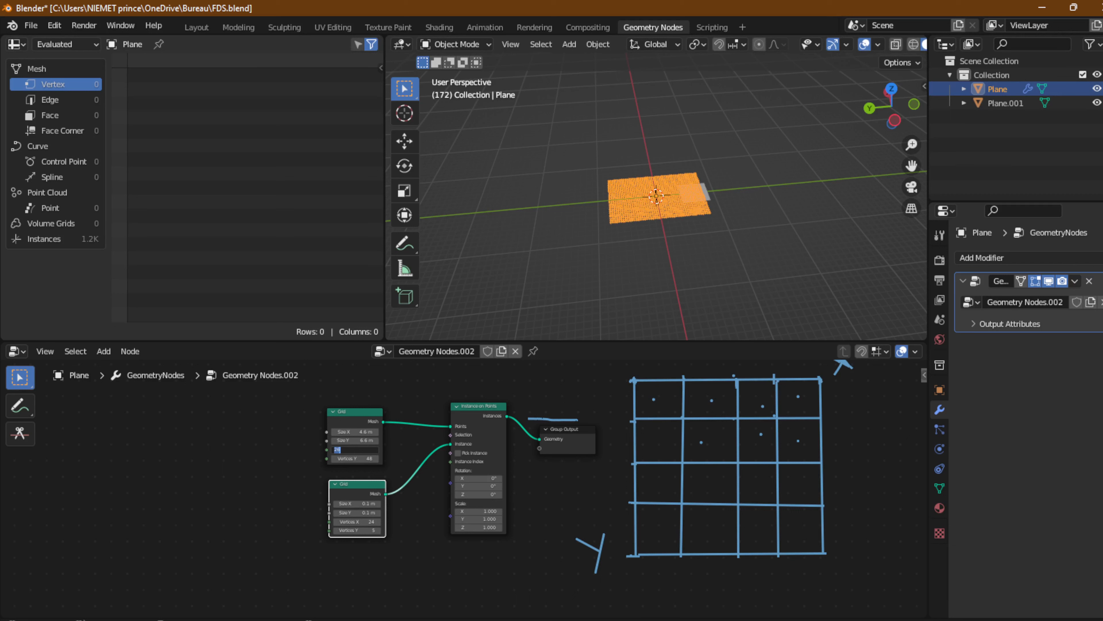
pyautogui.click(893, 90)
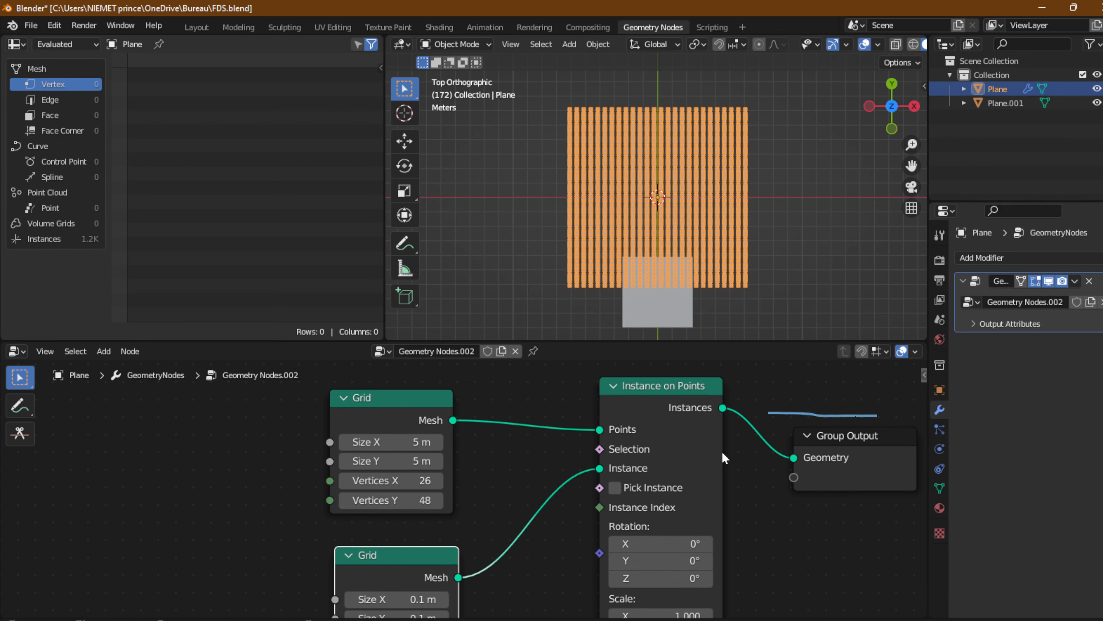
pyautogui.scroll(-5, 721, 452)
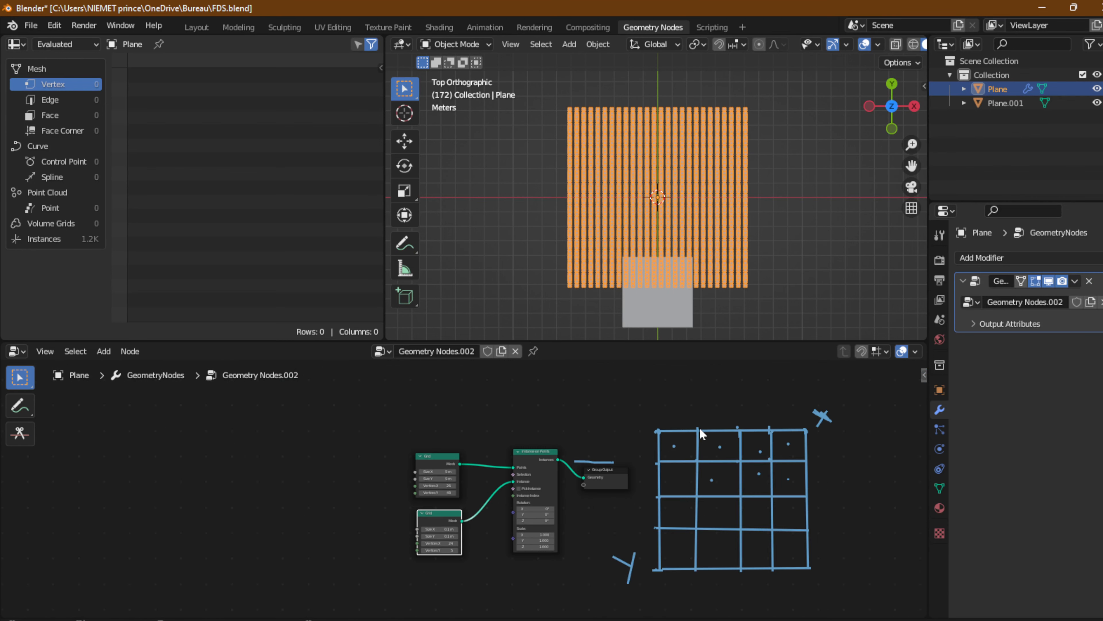
pyautogui.scroll(1, 437, 451)
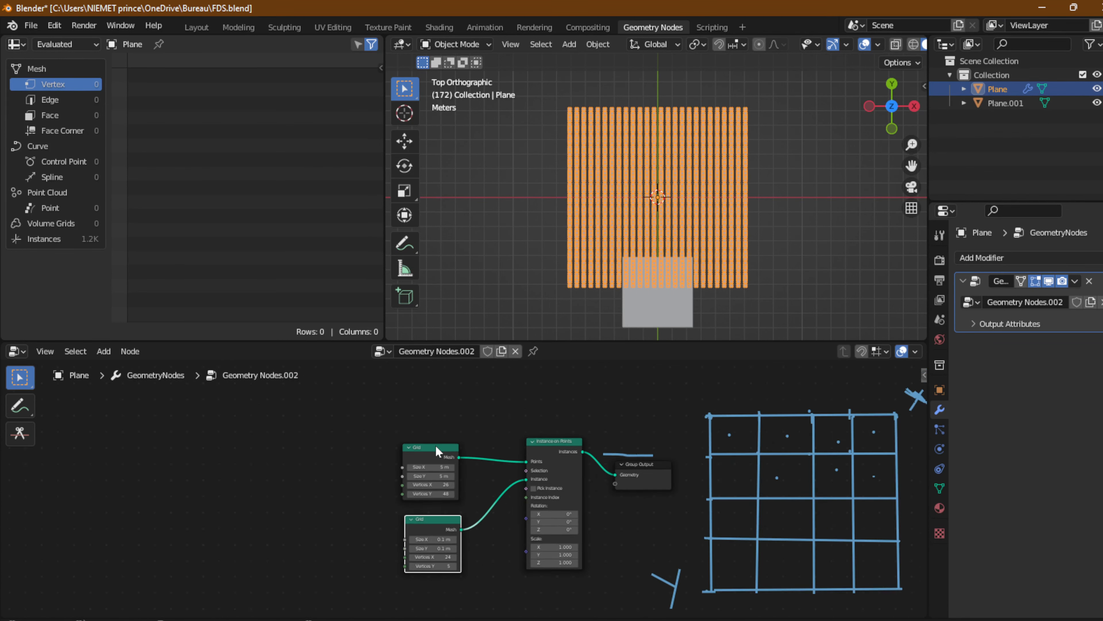
# Set the original Grid node's Vertices X and Vertices Y to 5 each
pyautogui.scroll(2, 437, 450)
pyautogui.click(412, 482)
pyautogui.write('5')
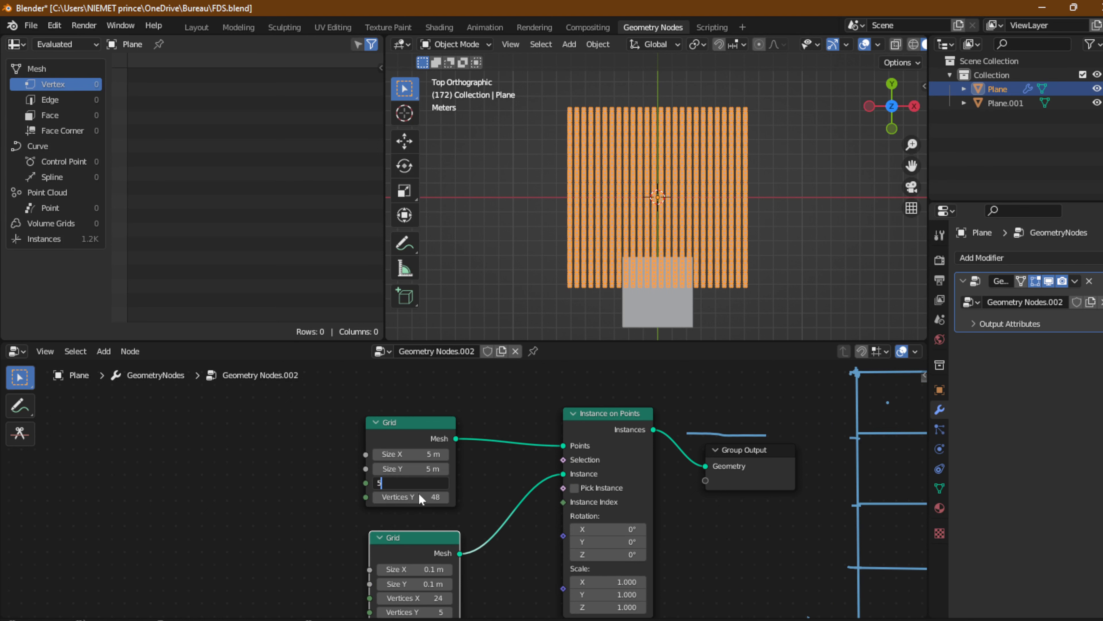
pyautogui.press('Return')
pyautogui.click(421, 497)
pyautogui.write('5')
pyautogui.press('Return')
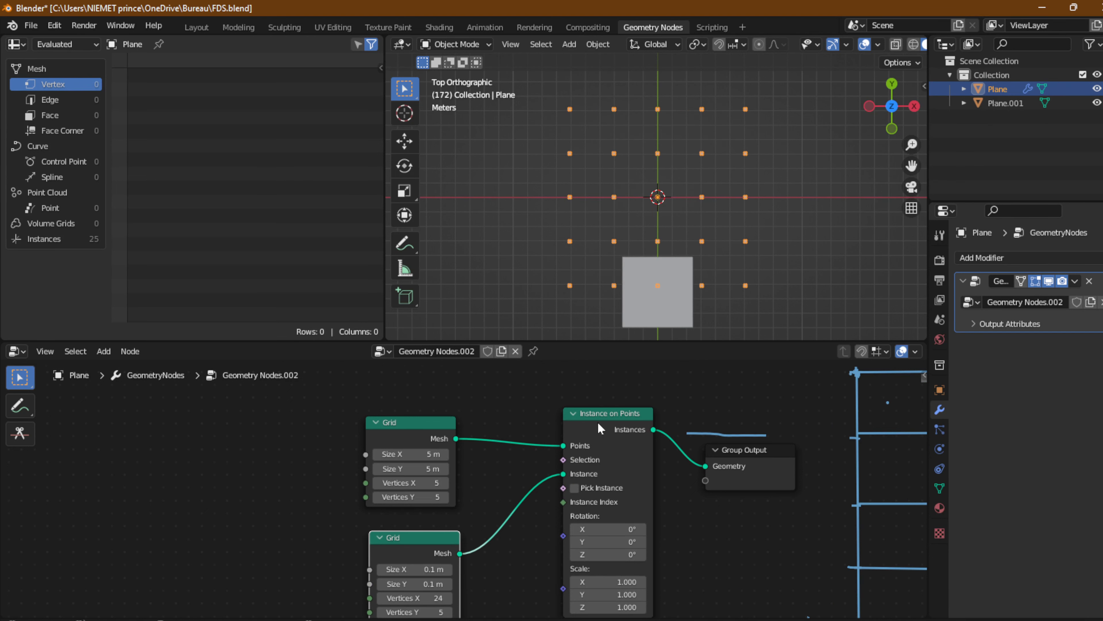
# Start adding a Mesh Primitives node to the node tree
pyautogui.scroll(-3, 600, 428)
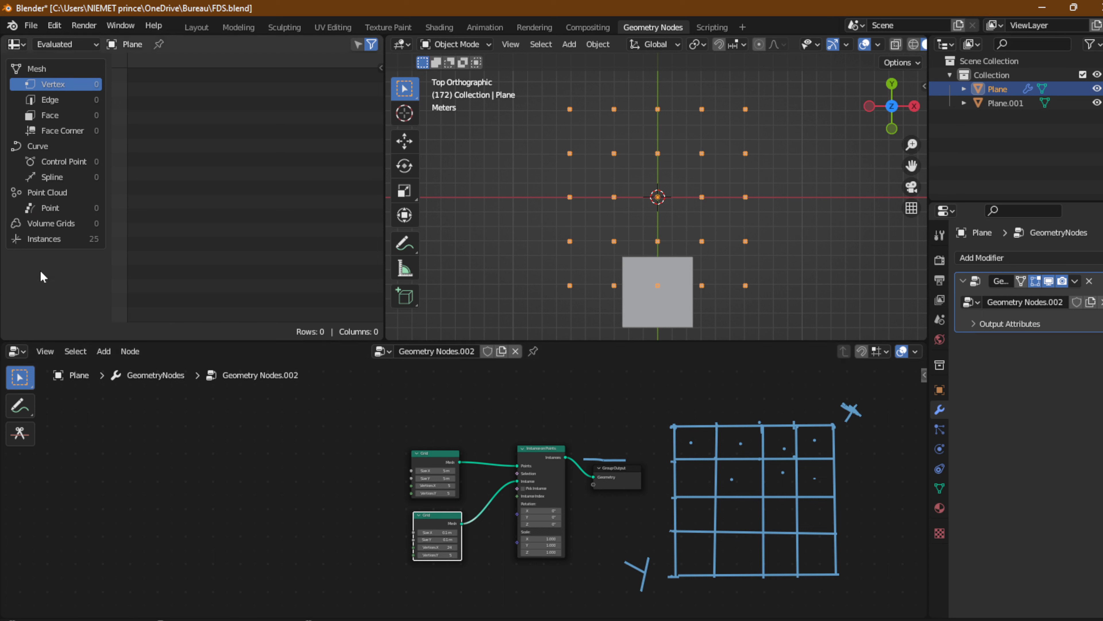
pyautogui.click(76, 351)
pyautogui.moveTo(100, 352)
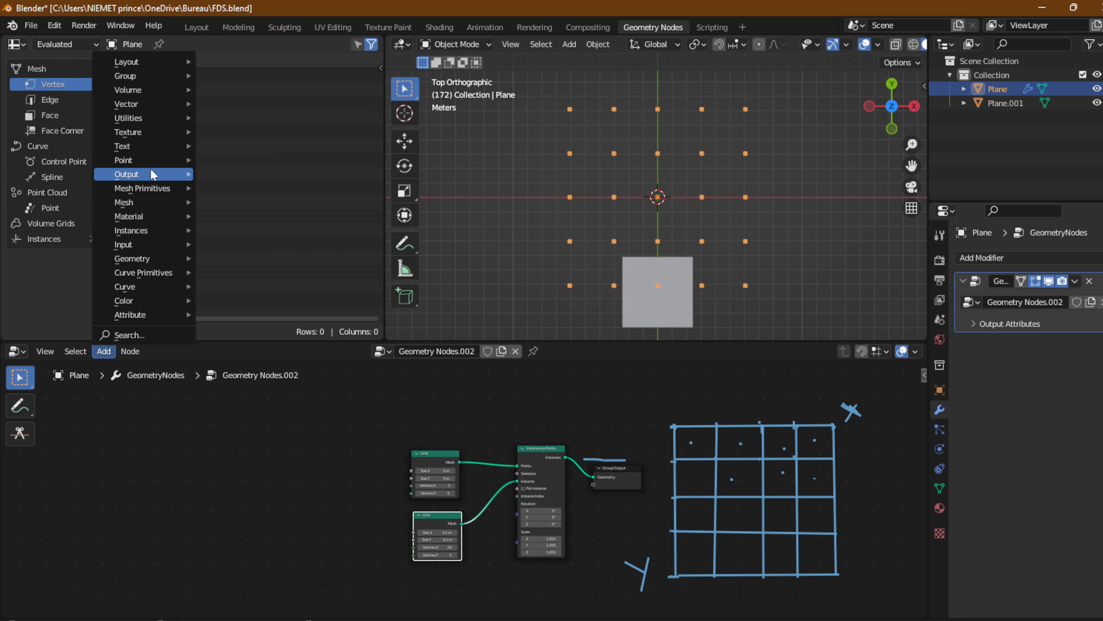
pyautogui.moveTo(146, 189)
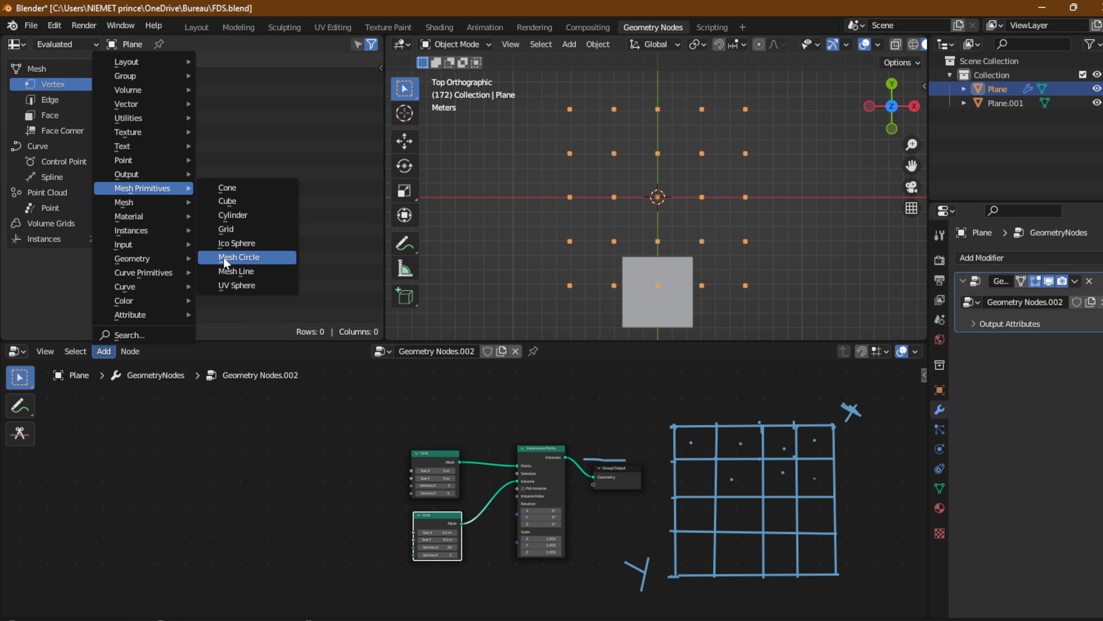